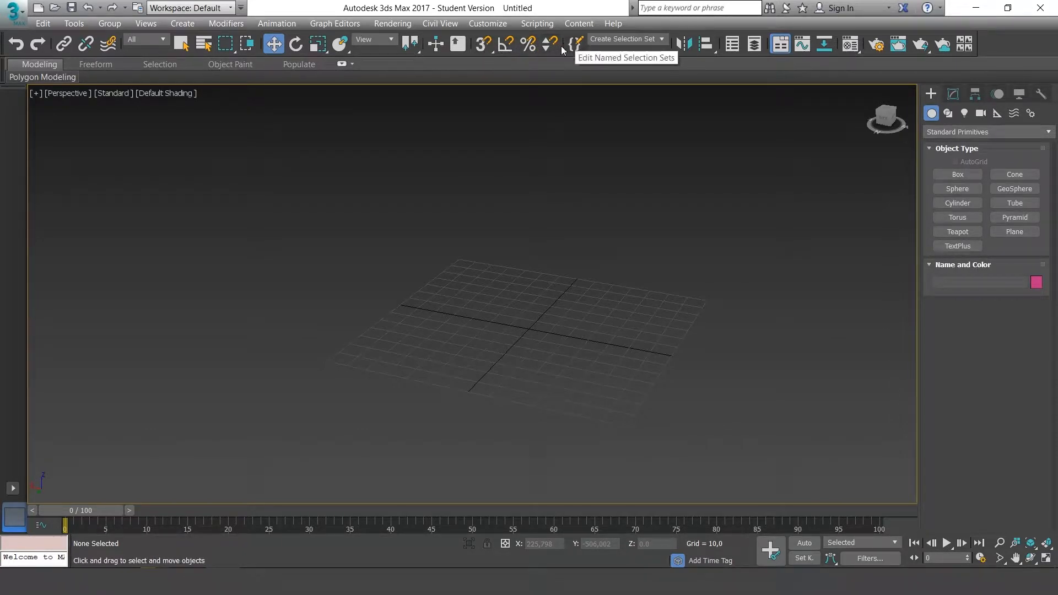
Open the grid and snap settings, disable Vertex snapping, and move the dialog clear of the grid.
left_click(483, 44)
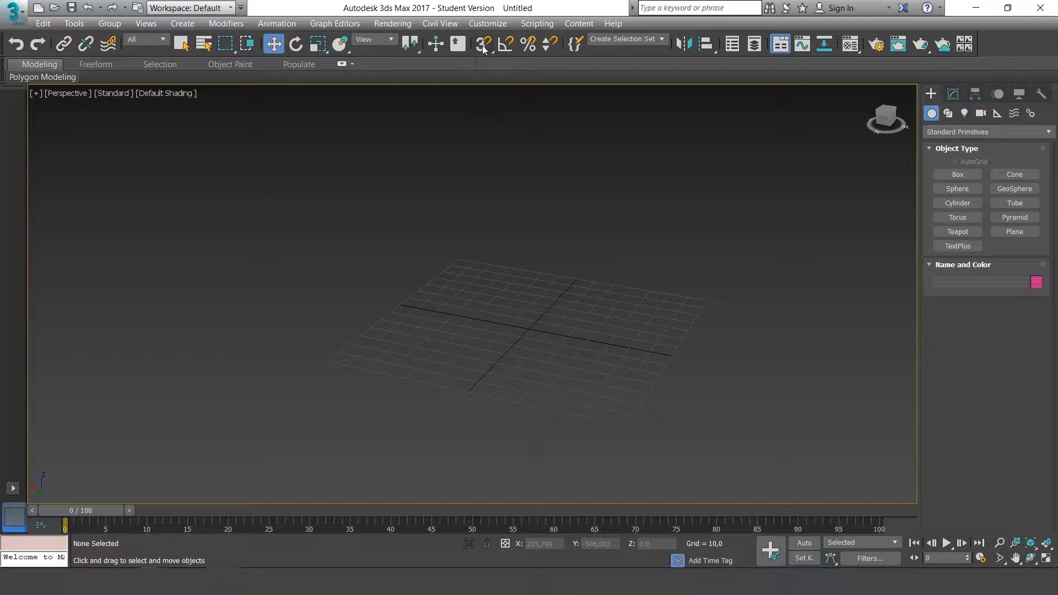
mouse_move(483, 46)
left_mouse_down()
mouse_move(486, 107)
mouse_move(484, 51)
left_mouse_up()
right_click(483, 47)
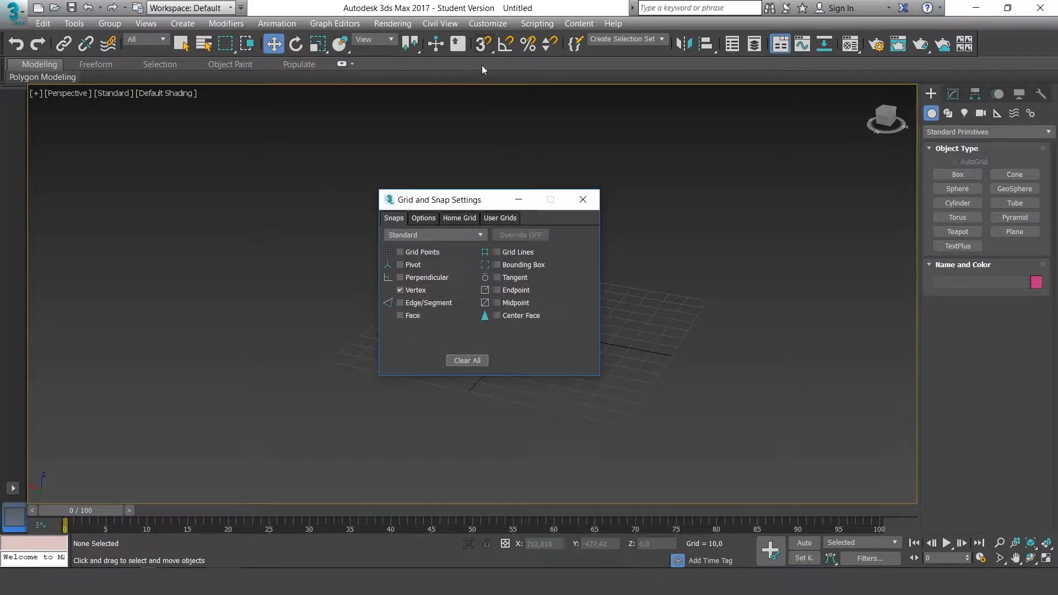
left_click_drag(477, 200, 511, 166)
left_click(447, 257)
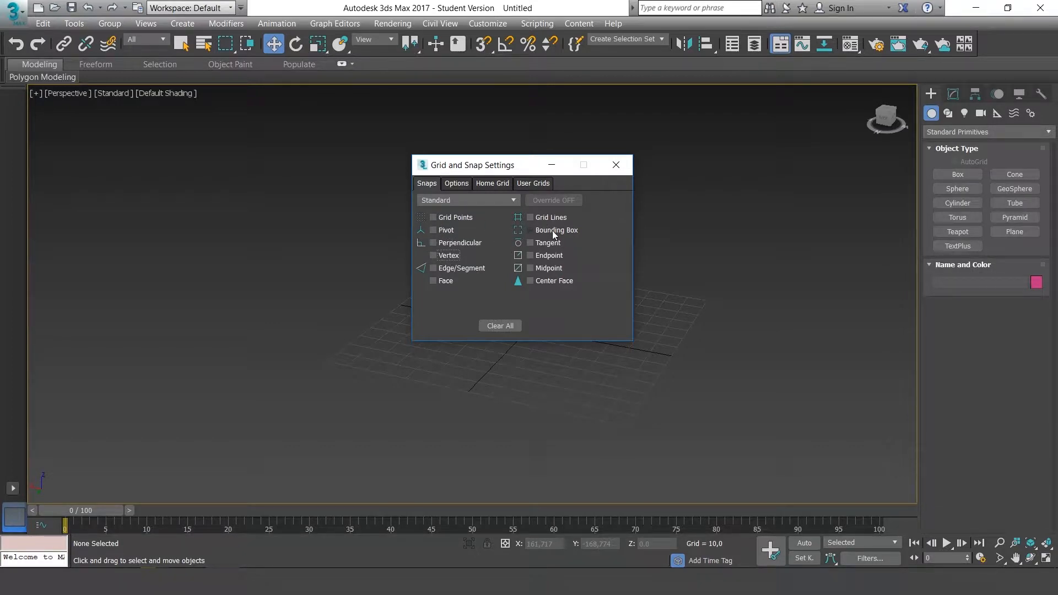
left_click_drag(517, 166, 260, 165)
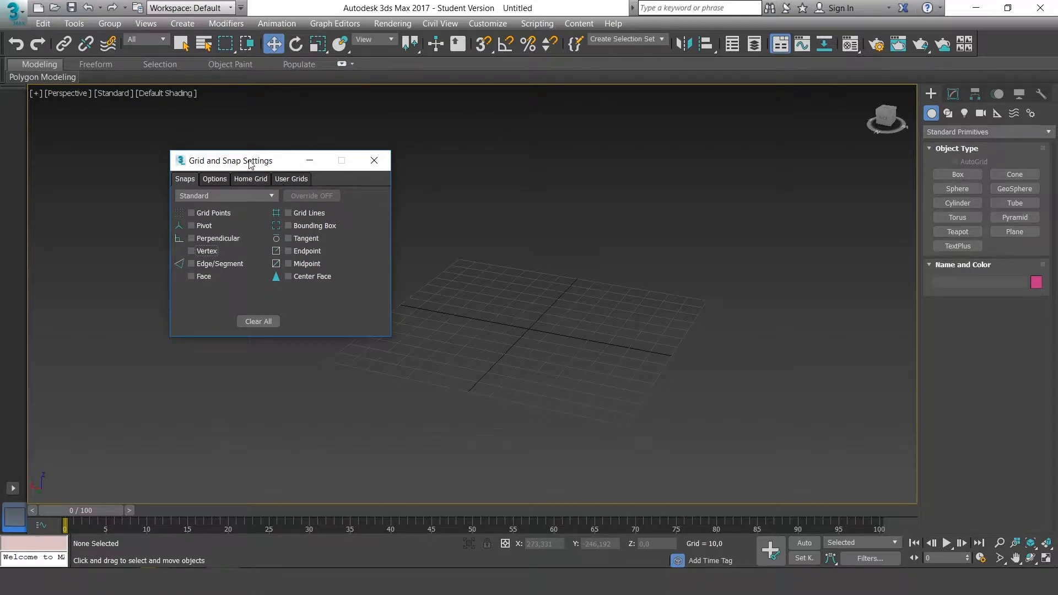
left_click_drag(248, 160, 257, 160)
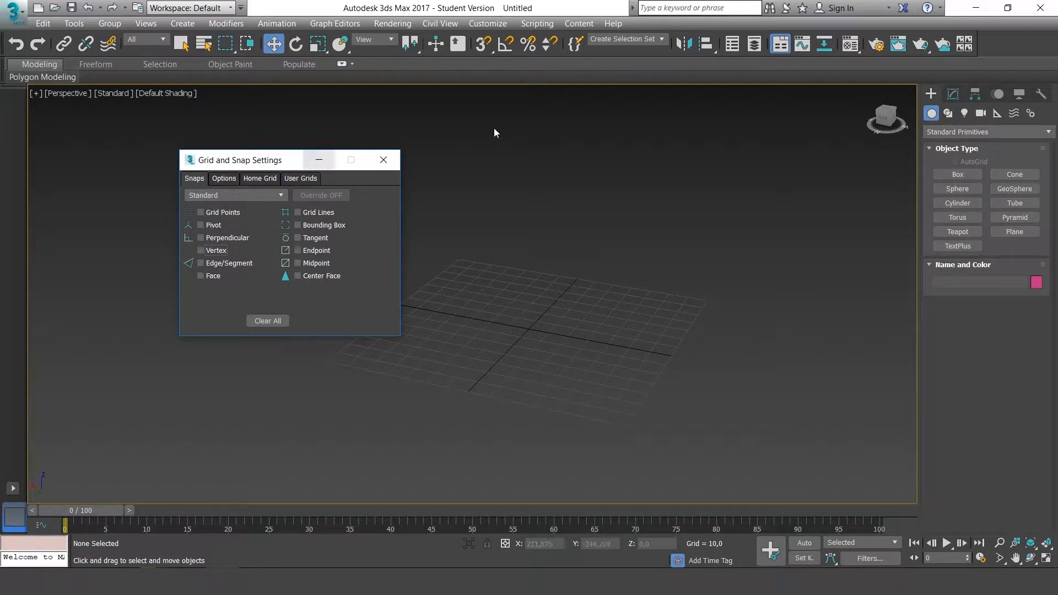
Turn on 3D snapping to grid points and create a box with length 50, width 50 and height 40.
left_click(962, 173)
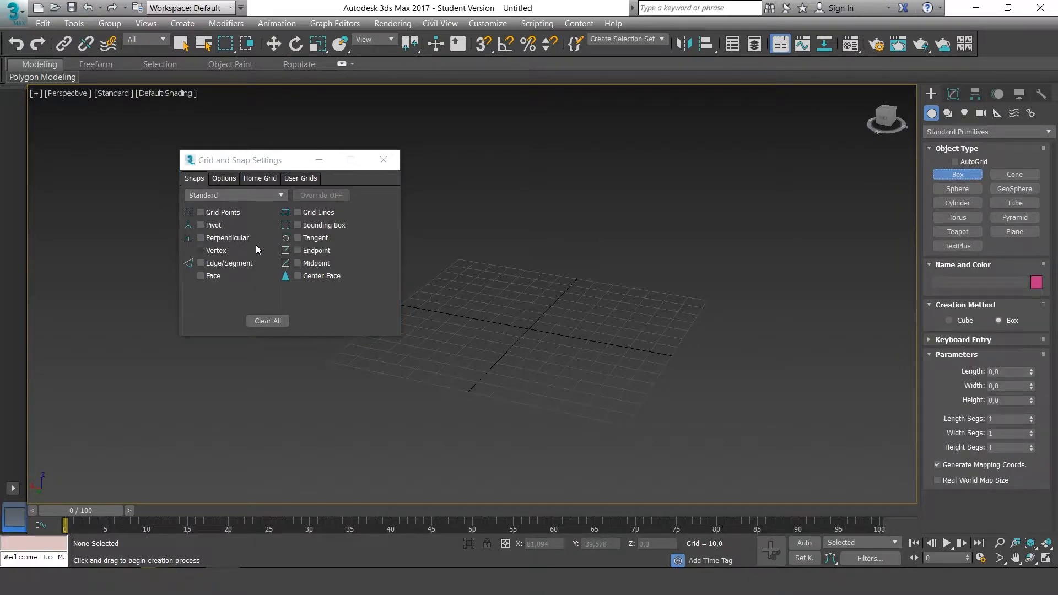
left_click(200, 215)
middle_click_drag(522, 298, 562, 326)
scroll(550, 362, "up", 2)
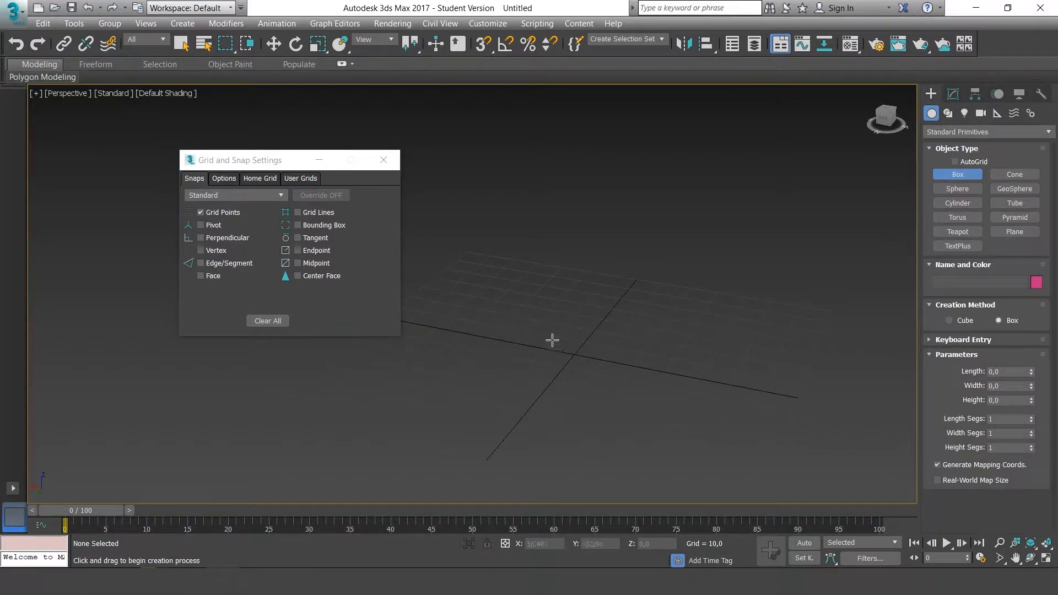
left_click(219, 214)
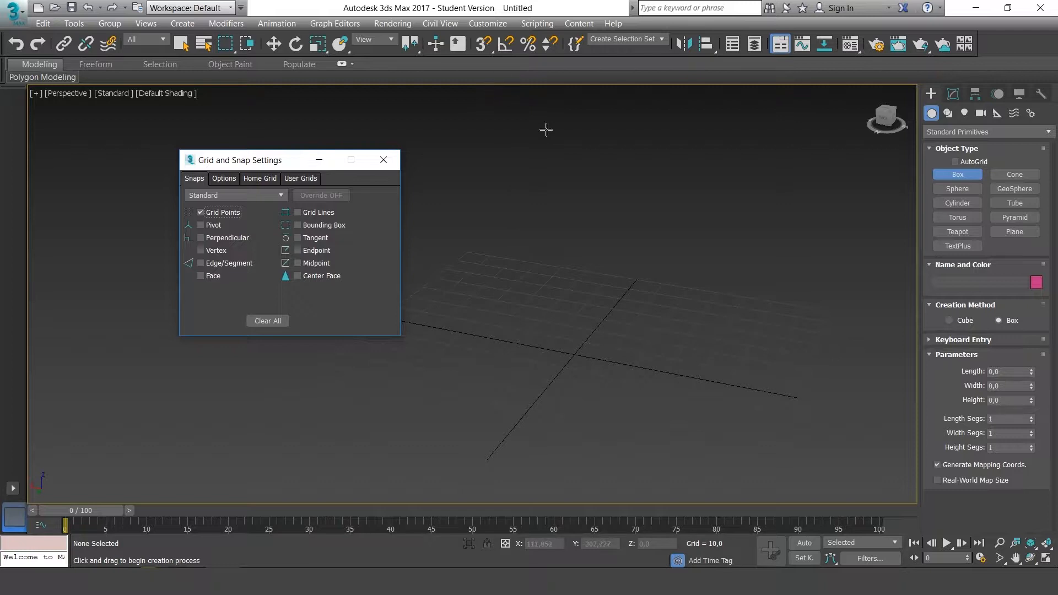
left_click(490, 43)
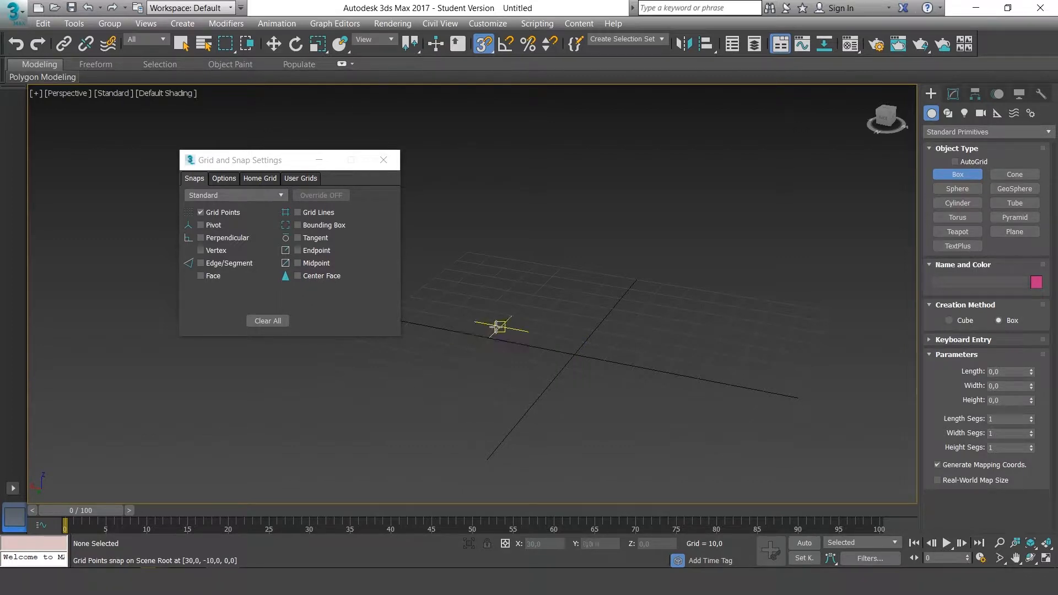
left_click_drag(496, 324, 588, 424)
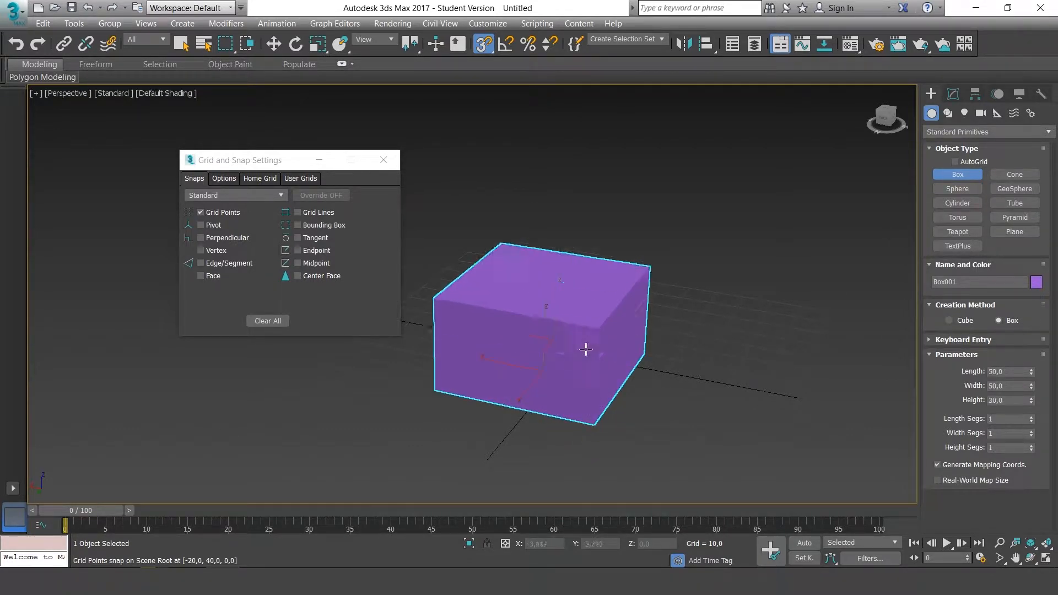
left_click(574, 300)
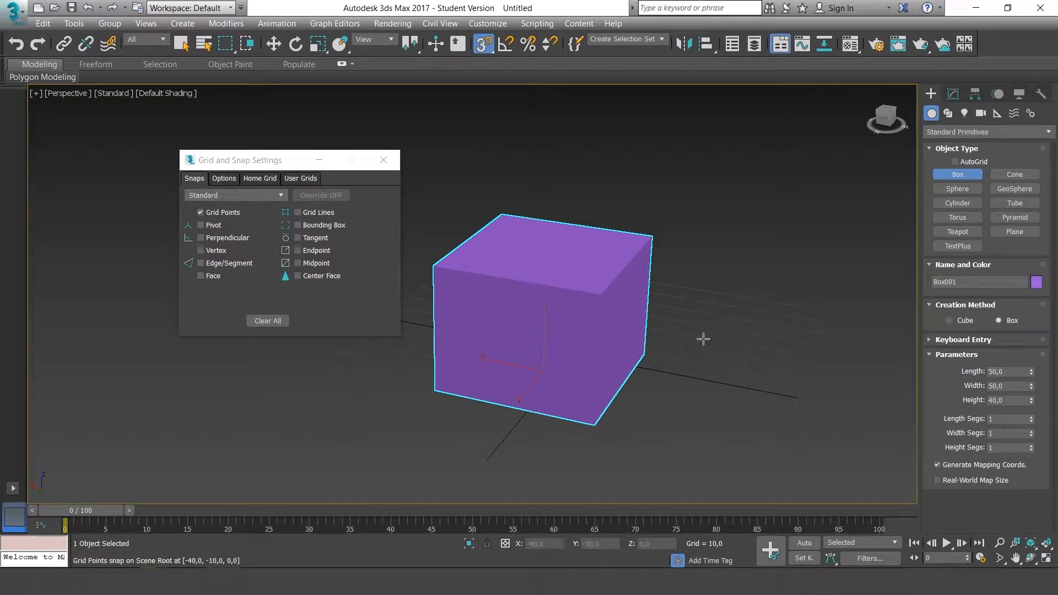
Switch snapping from Grid Points to Pivot, replace Pivot with Vertex, and close the snap settings.
left_click(212, 216)
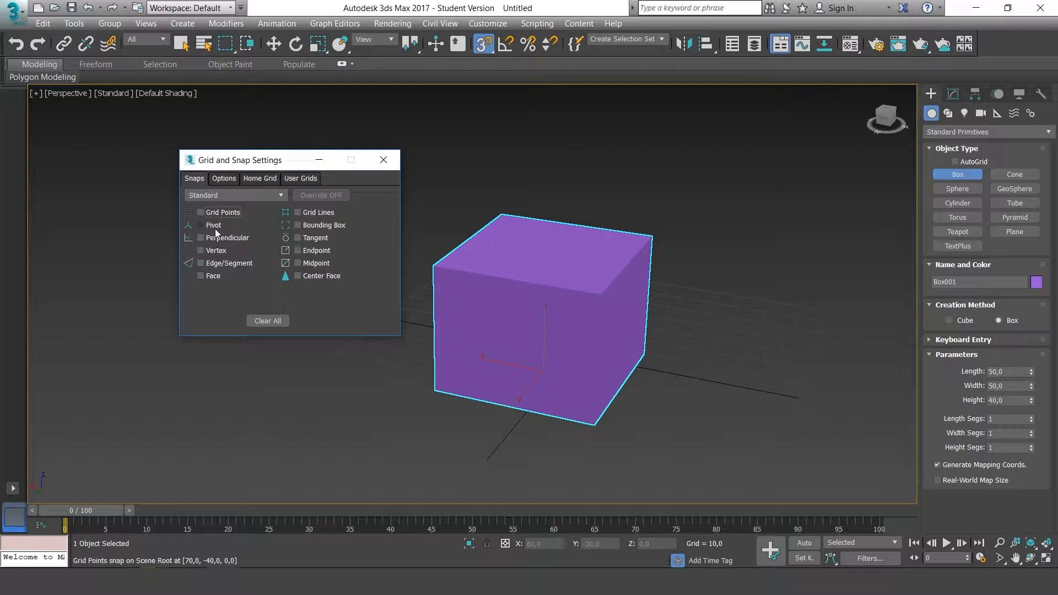
left_click(215, 226)
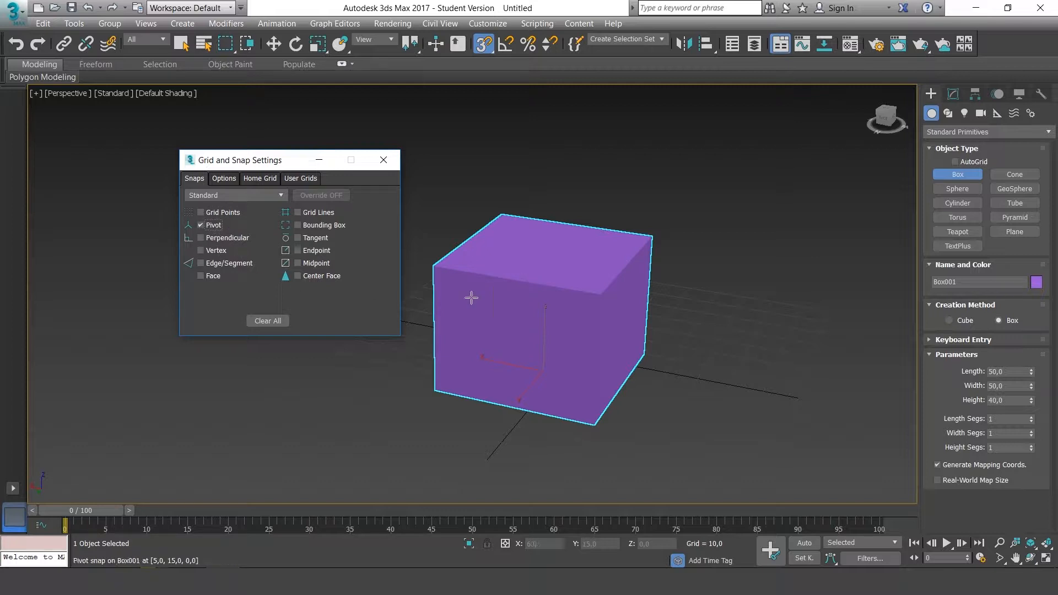
left_click(213, 225)
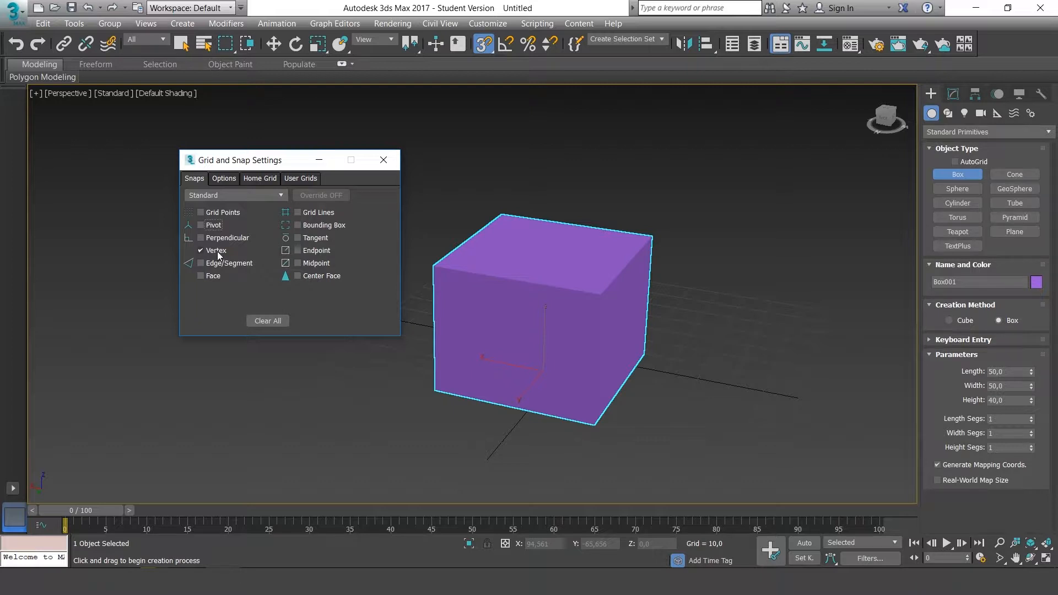
left_click(383, 162)
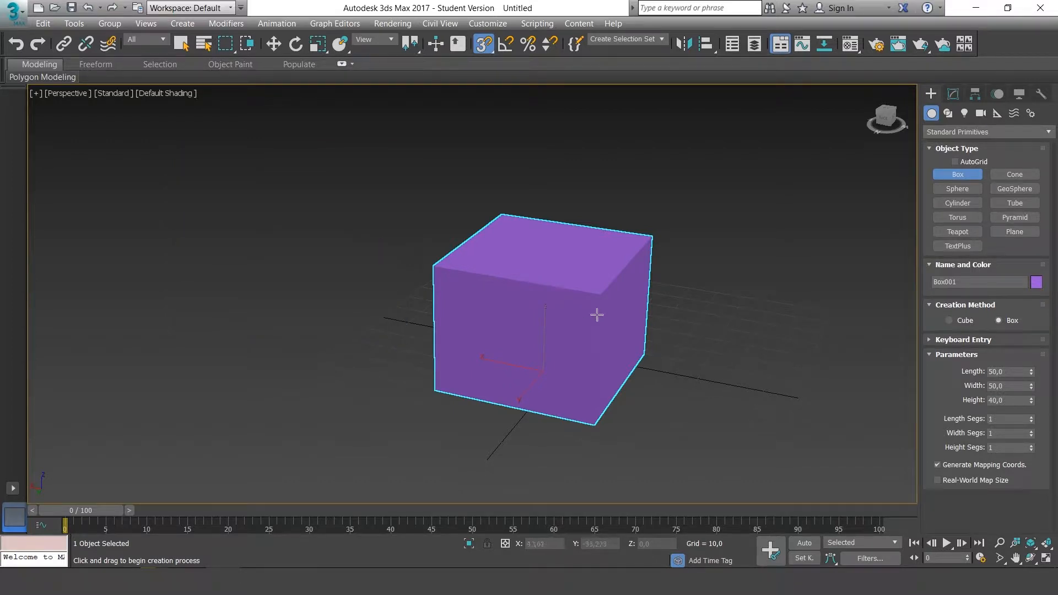
Try rotating the box freely about its X axis by about -46 degrees and undo the rotation.
mouse_move(597, 315)
middle_mouse_down("alt")
mouse_move(609, 333)
mouse_move(638, 316)
mouse_move(607, 320)
middle_mouse_up("alt")
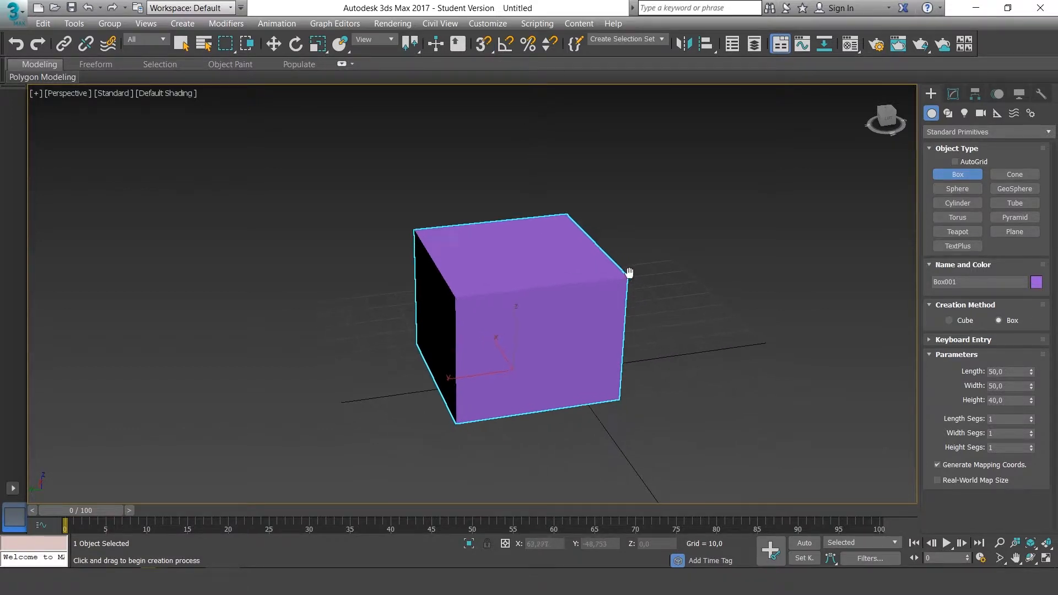
mouse_move(617, 229)
middle_mouse_down("alt")
mouse_move(560, 236)
mouse_move(629, 232)
middle_mouse_up("alt")
left_click(301, 44)
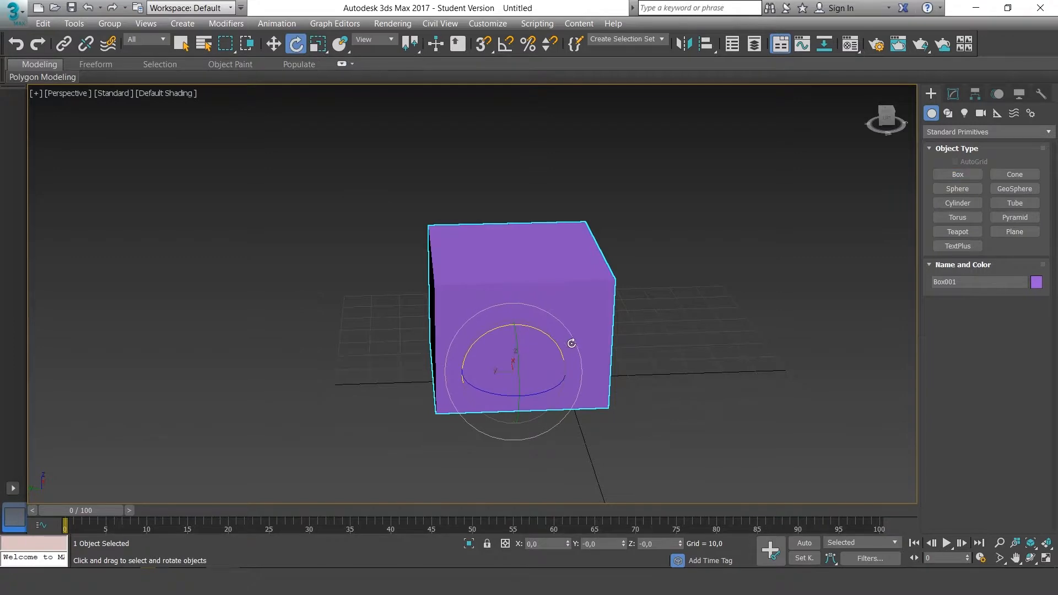
middle_click_drag(546, 333, 639, 303, "alt")
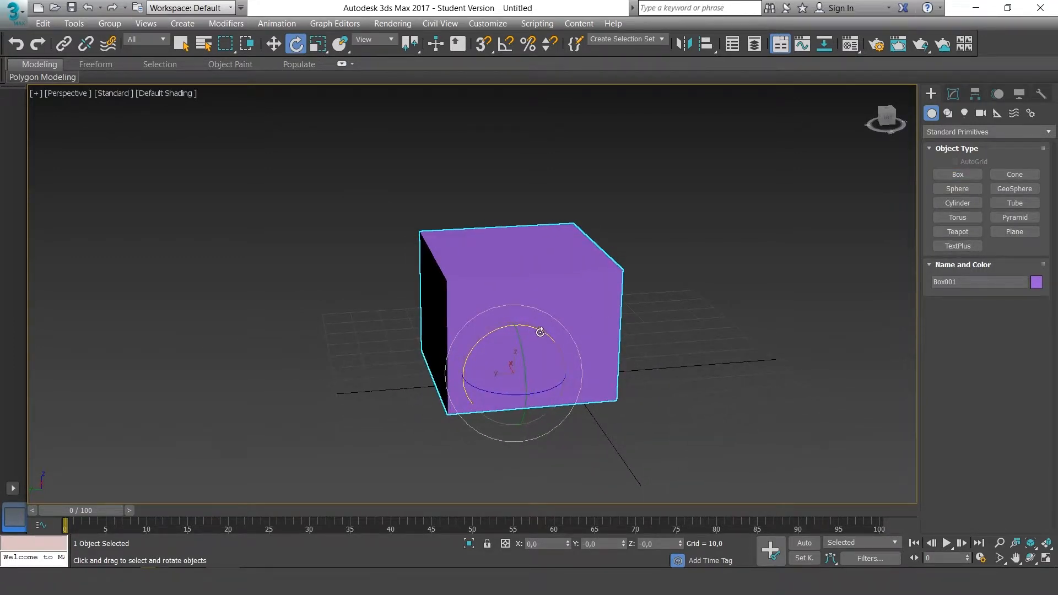
left_click_drag(540, 331, 482, 330)
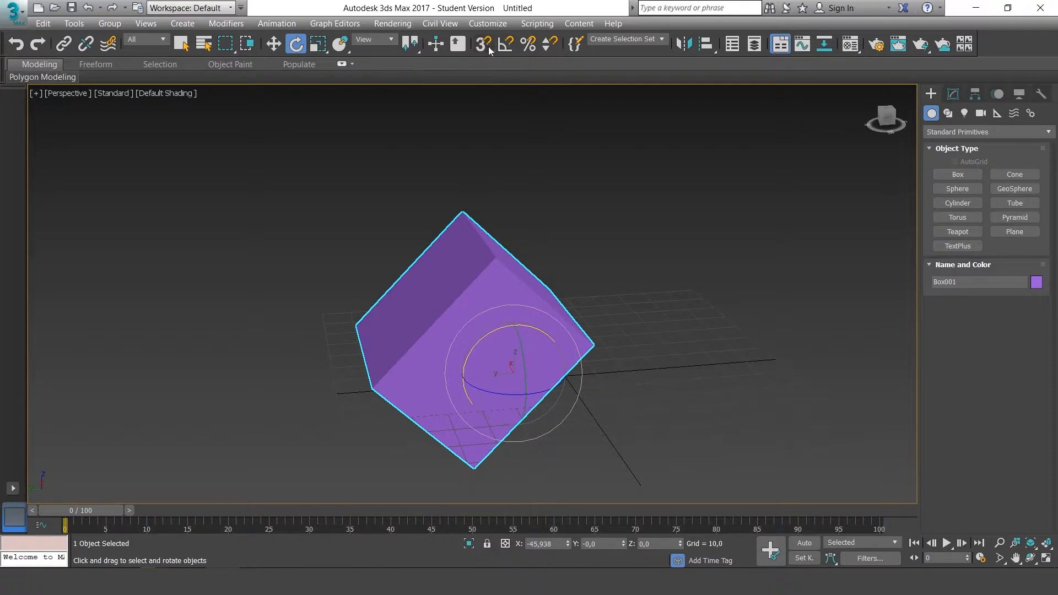
key("ctrl+z")
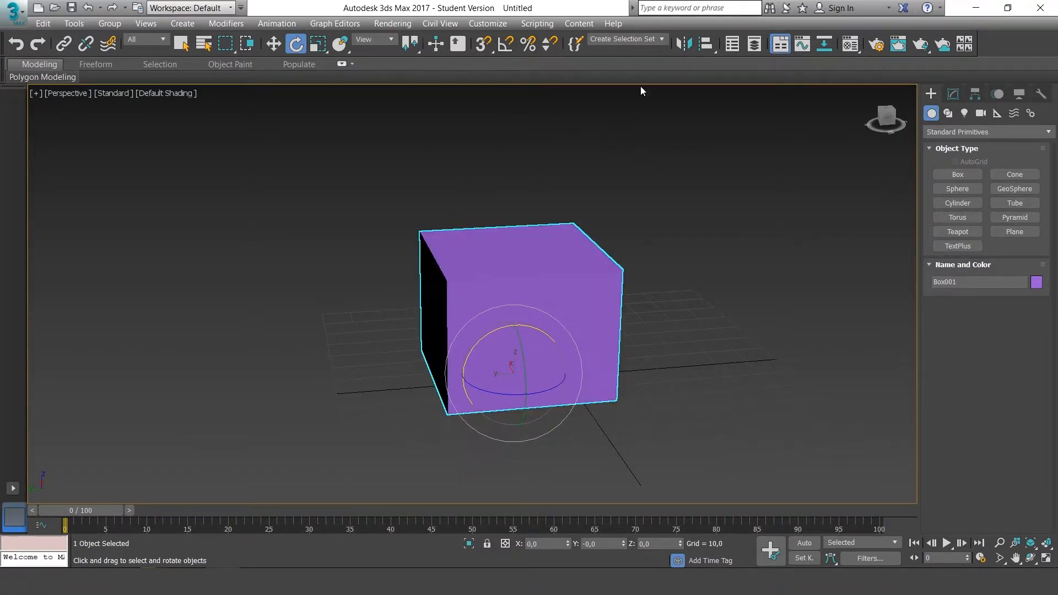
Rotate the box -180 degrees about its X axis with angle snap enabled, and turn angle snap off.
left_click(508, 46)
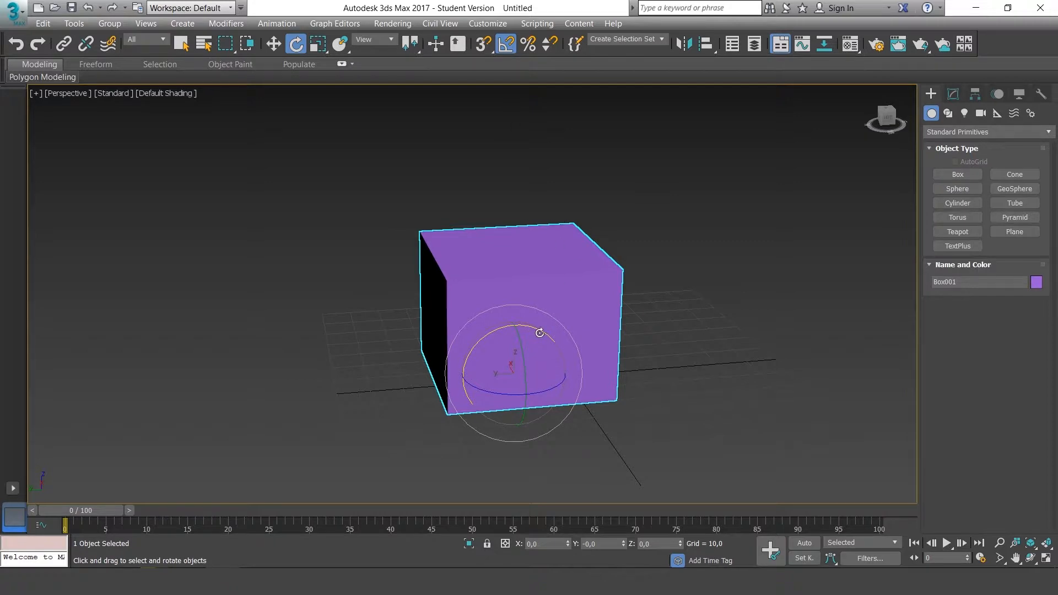
left_click_drag(540, 333, 421, 331)
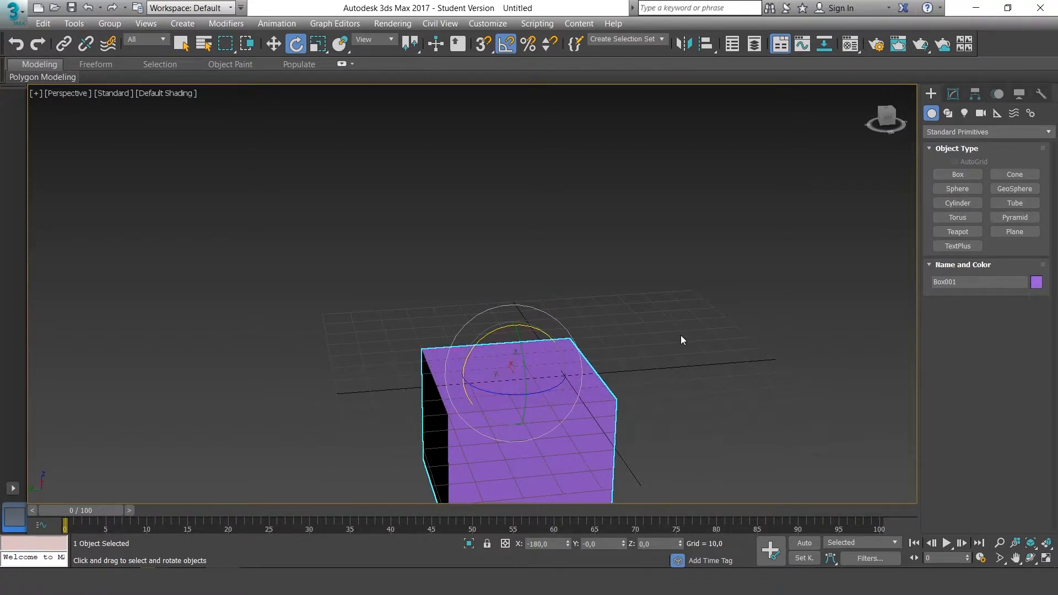
middle_click_drag(681, 339, 693, 268)
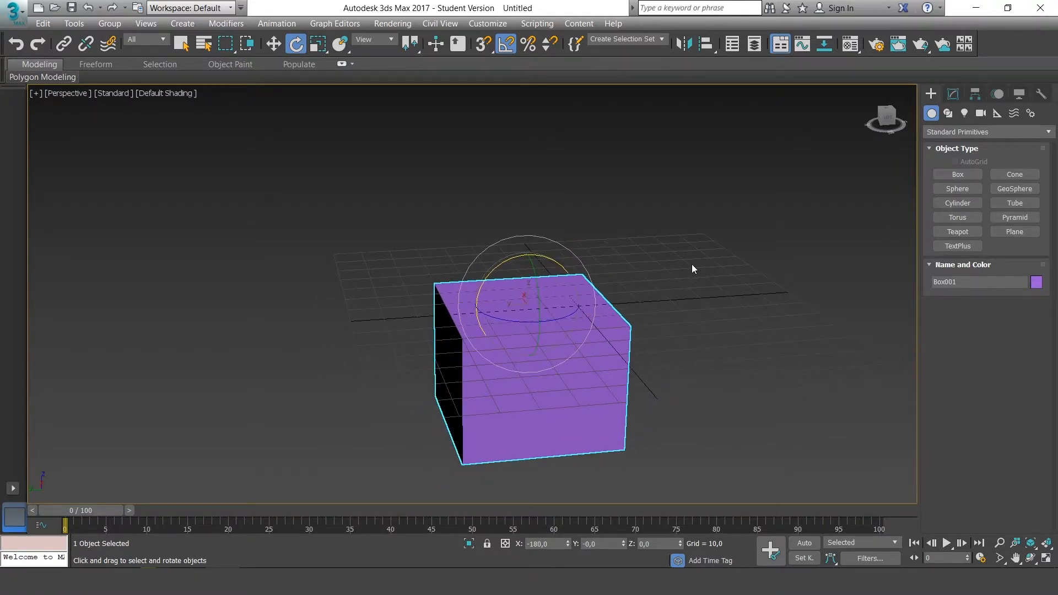
middle_click_drag(814, 370, 755, 331)
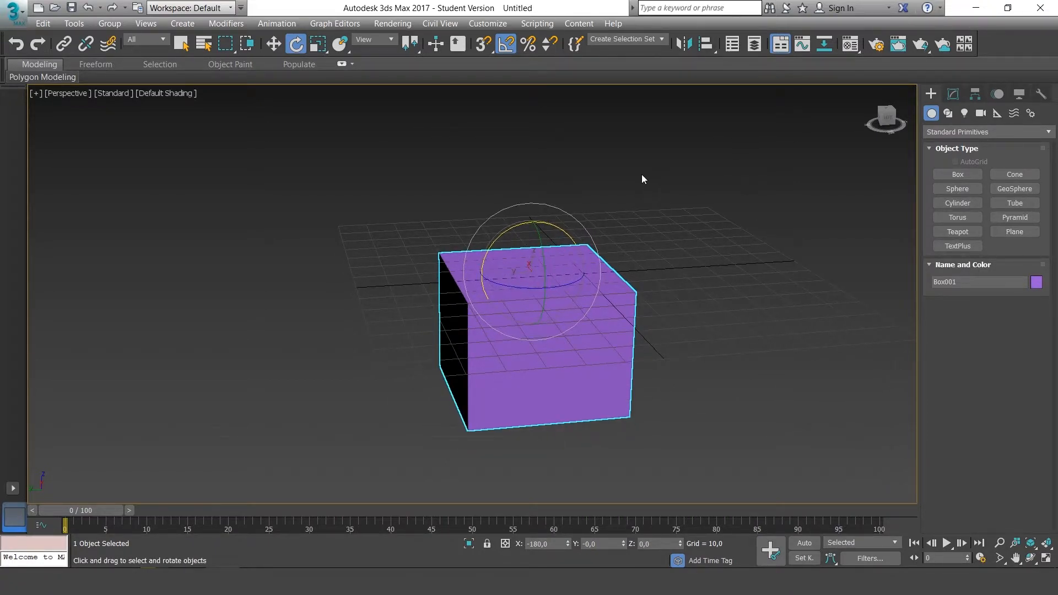
left_click(512, 47)
middle_click_drag(777, 266, 767, 266)
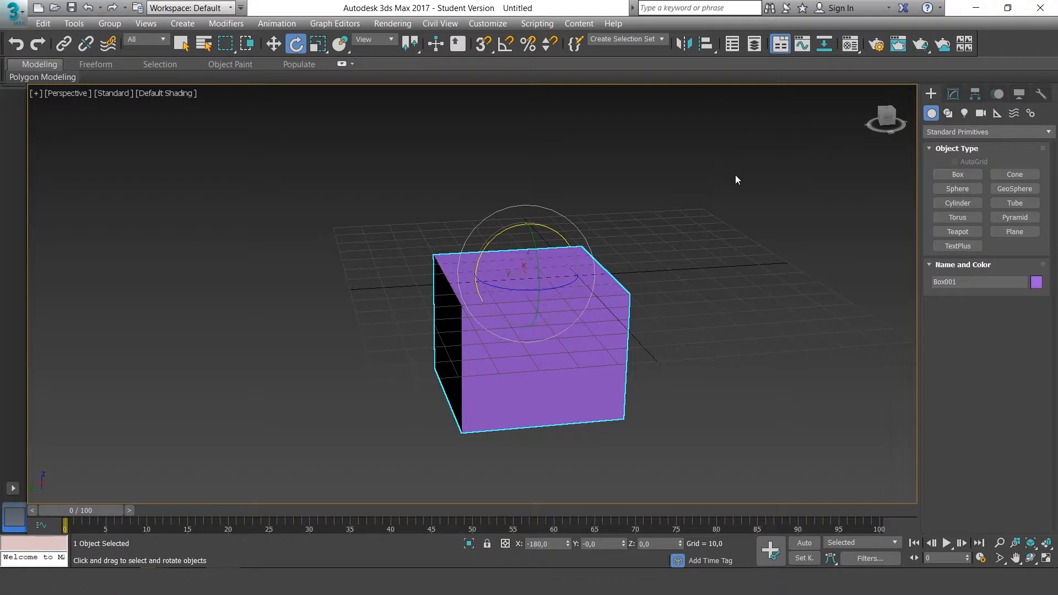
Create a second box beside the purple one, about 23 long, 59 wide and 25 high.
left_click(706, 44)
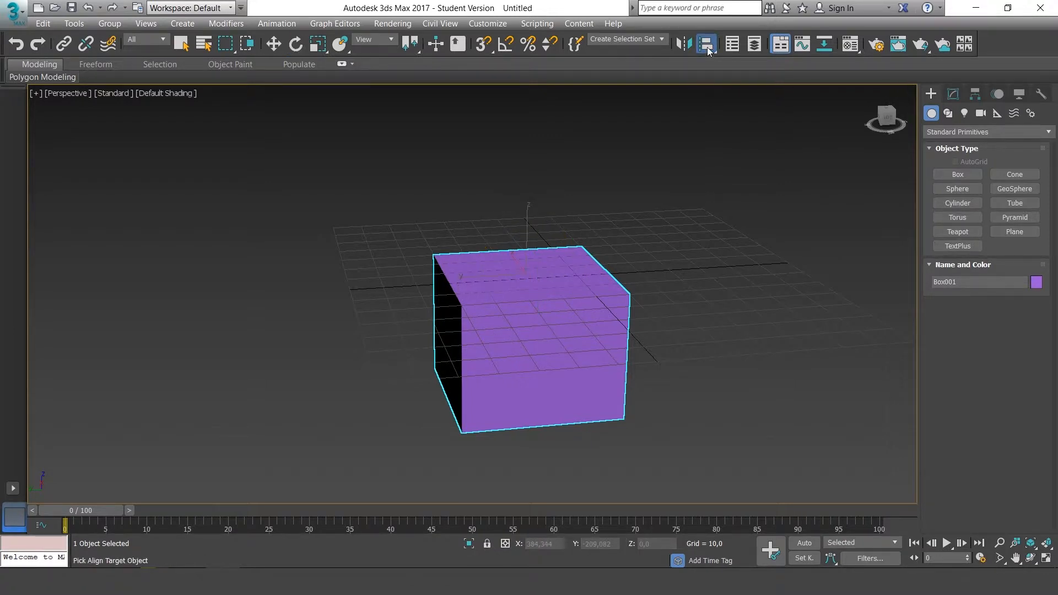
left_click(707, 44)
left_click(958, 174)
scroll(642, 265, "down", 3)
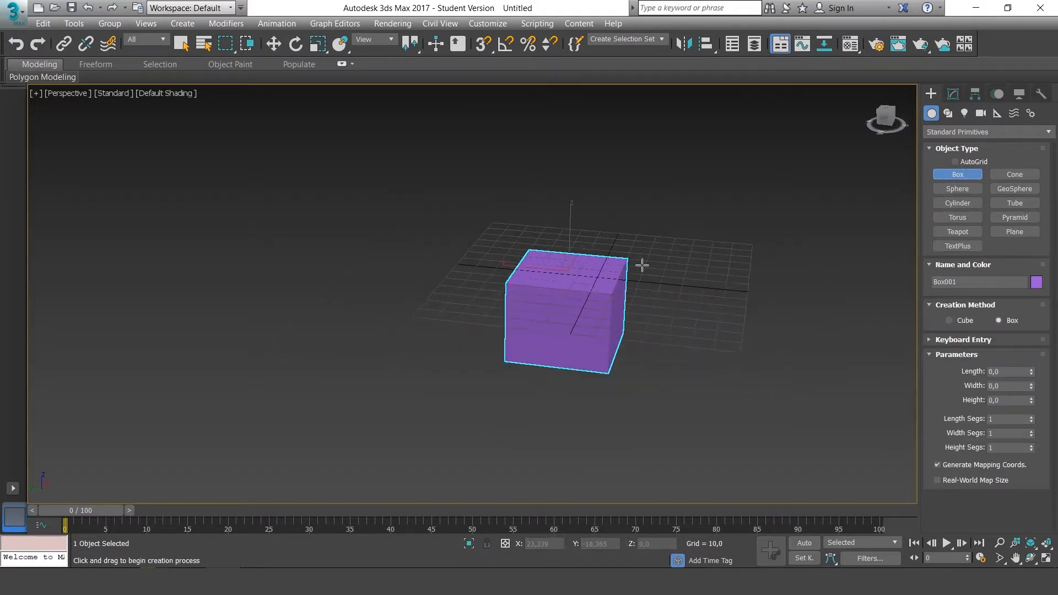
middle_click_drag(643, 265, 680, 291, "alt")
left_click_drag(699, 312, 645, 263)
left_click(645, 213)
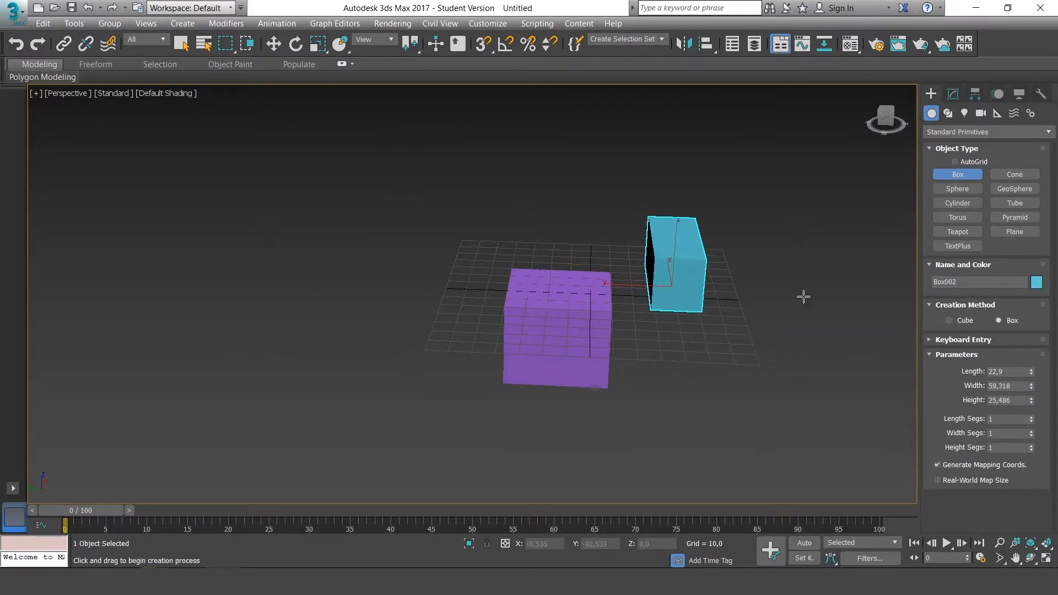
left_click(949, 175)
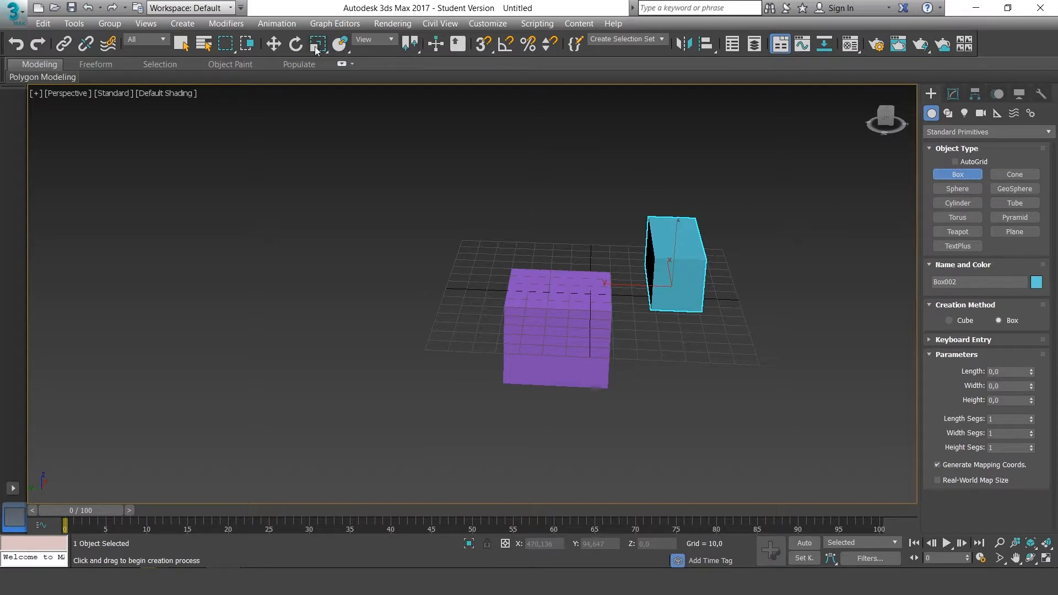
Align the purple box to the blue box on X, Y and Z position, matching Center to Center.
left_click(273, 44)
left_click(573, 331)
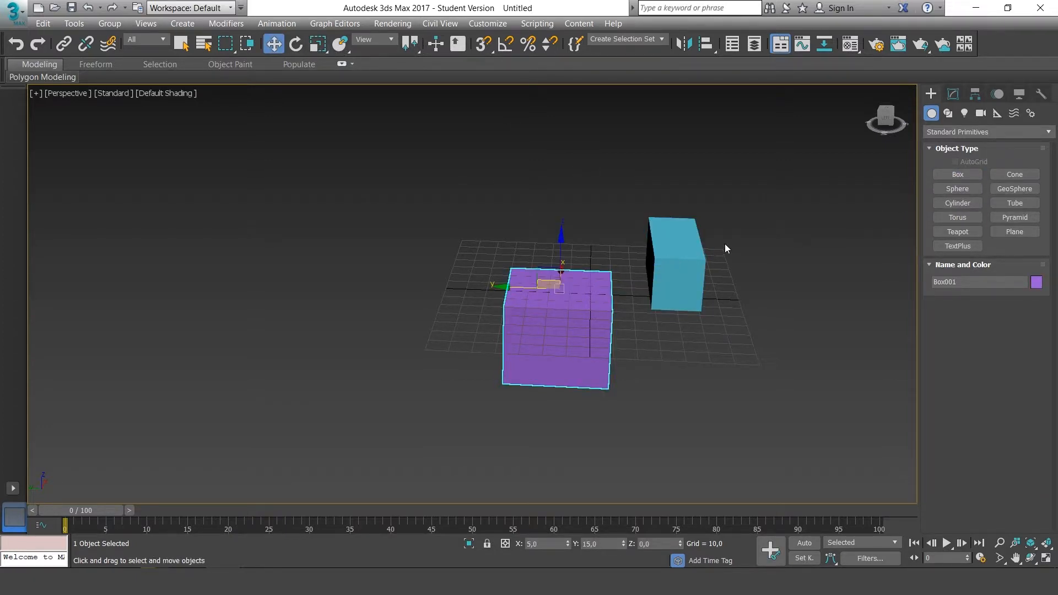
left_click(706, 44)
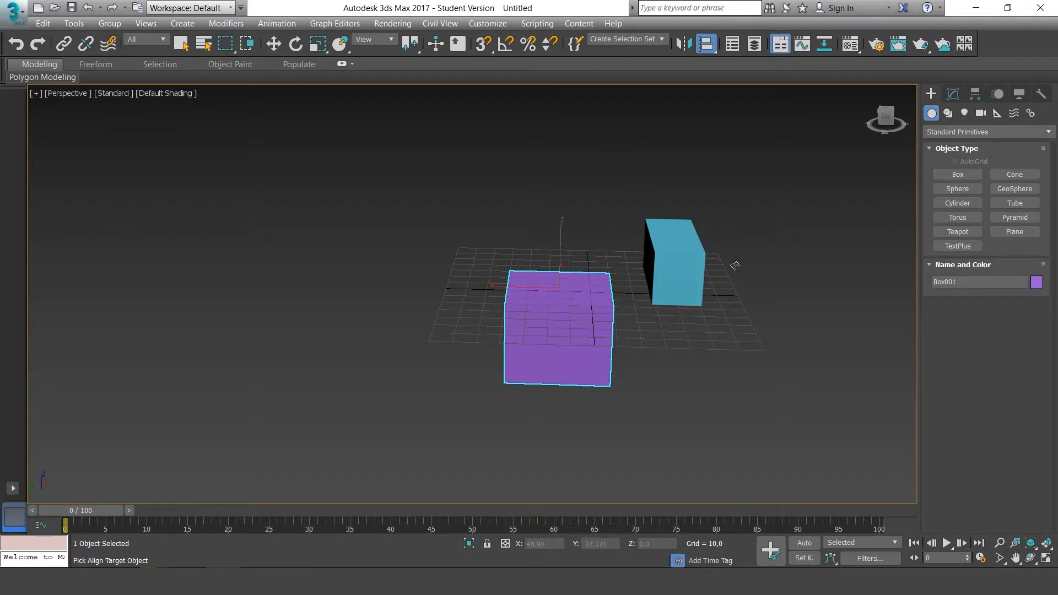
left_click(688, 275)
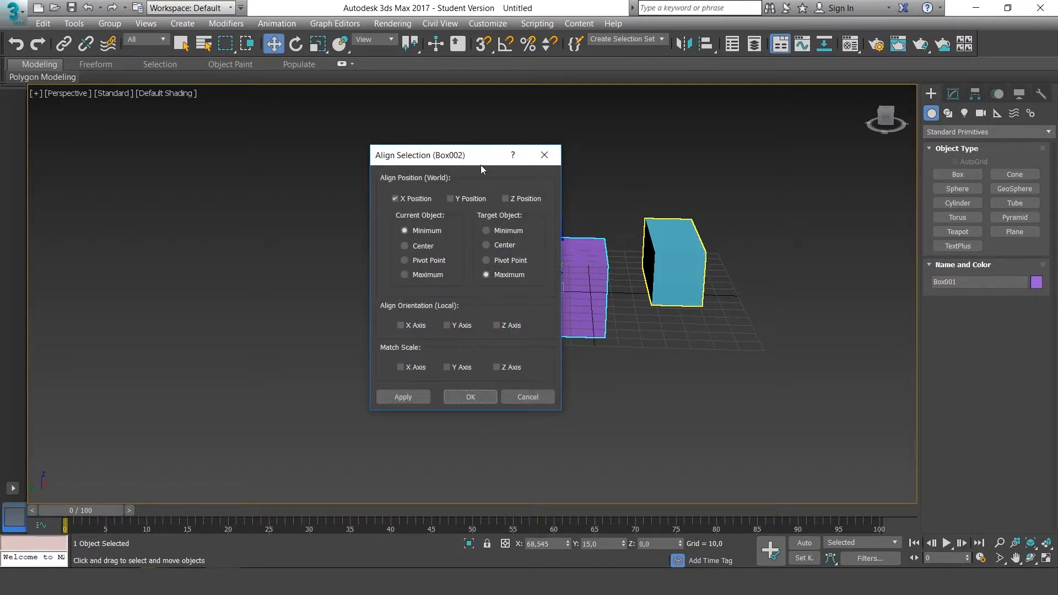
left_click_drag(481, 164, 521, 119)
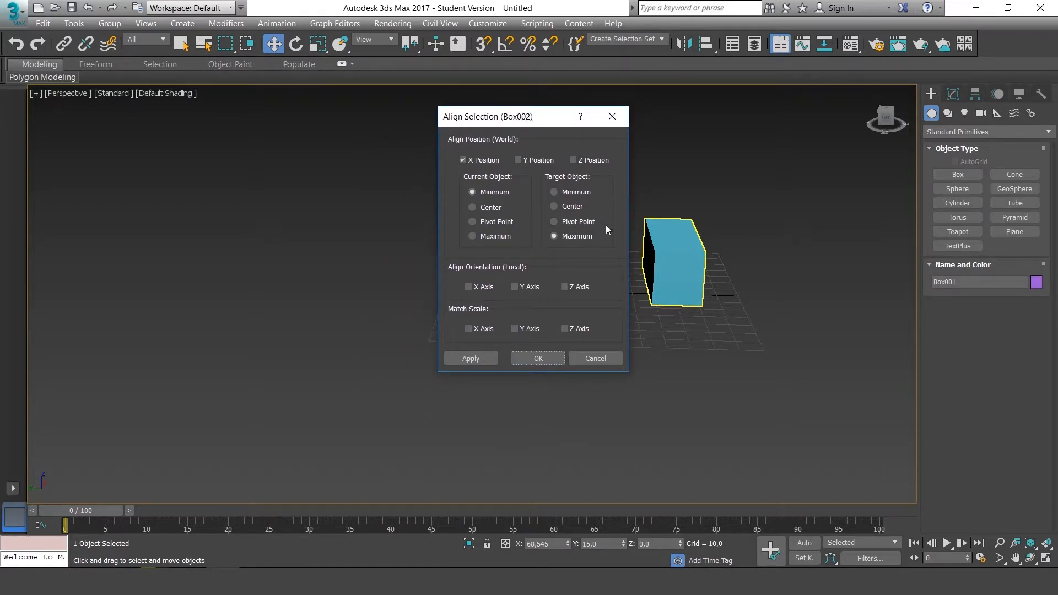
left_click_drag(528, 122, 377, 120)
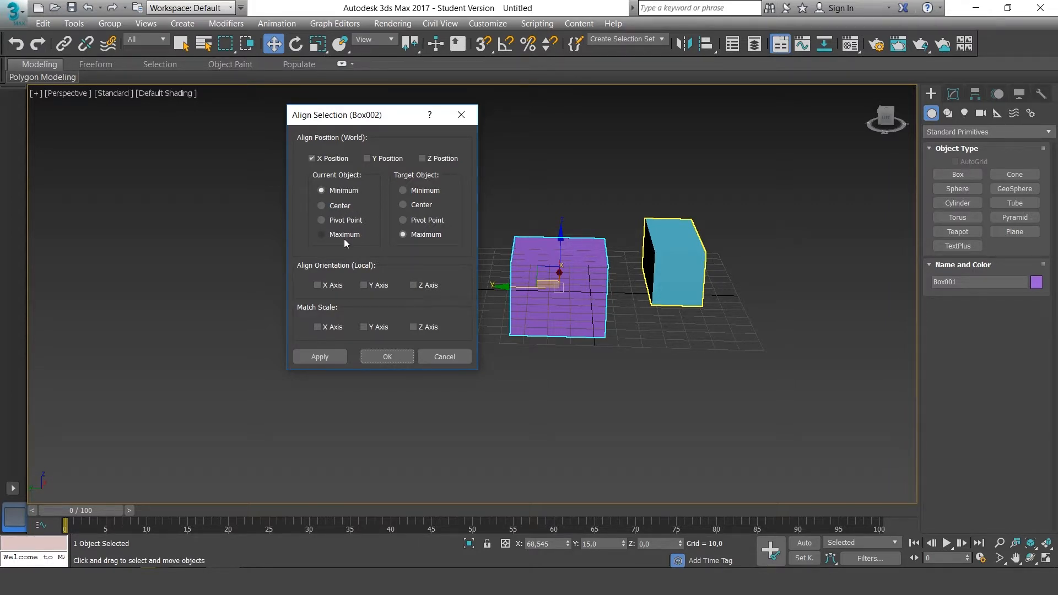
left_click(369, 159)
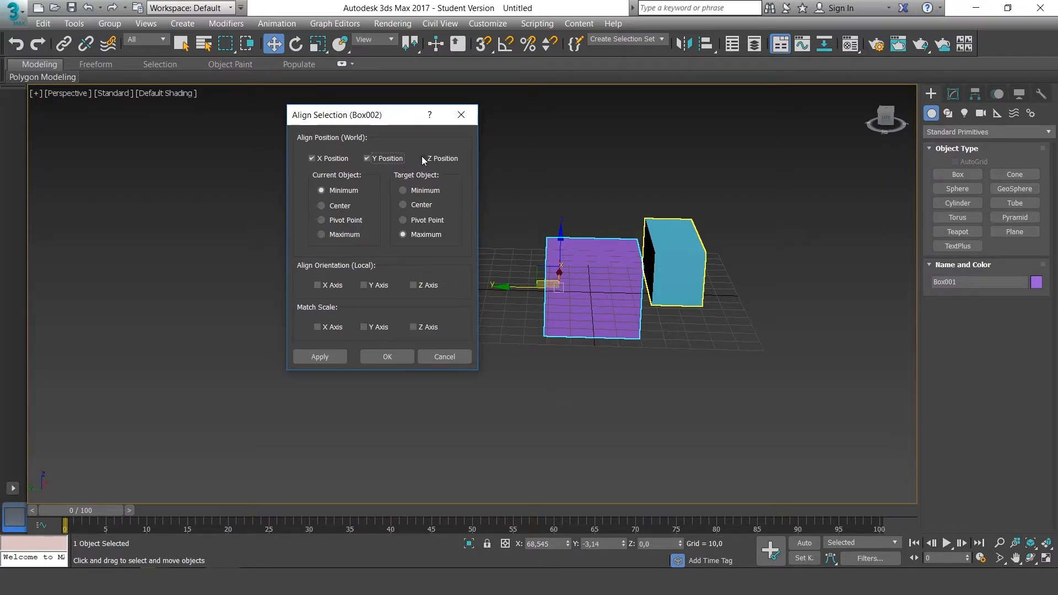
left_click(423, 159)
left_click(403, 234)
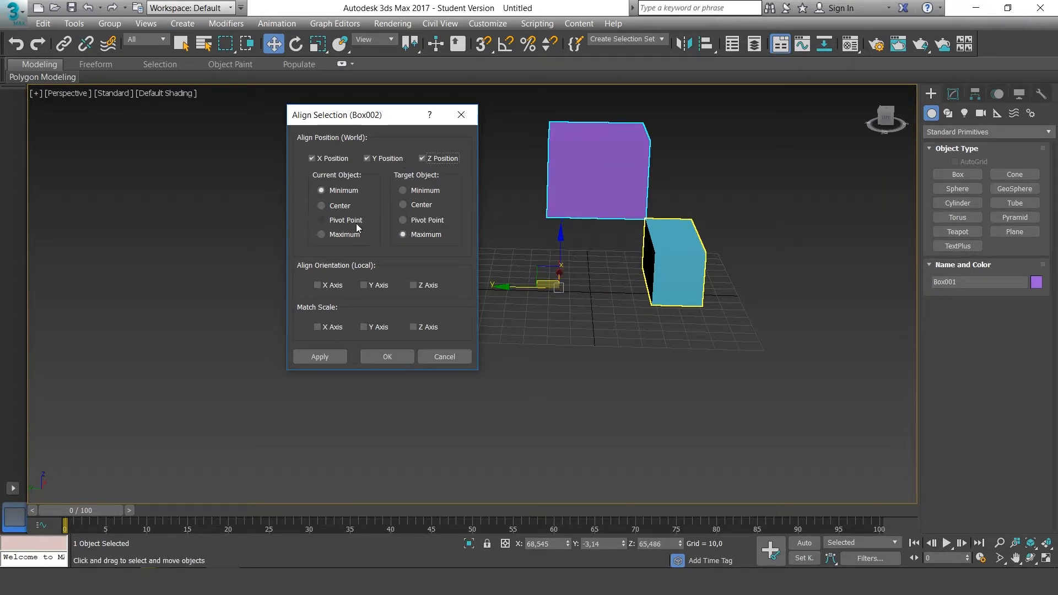
left_click(342, 208)
left_click(408, 205)
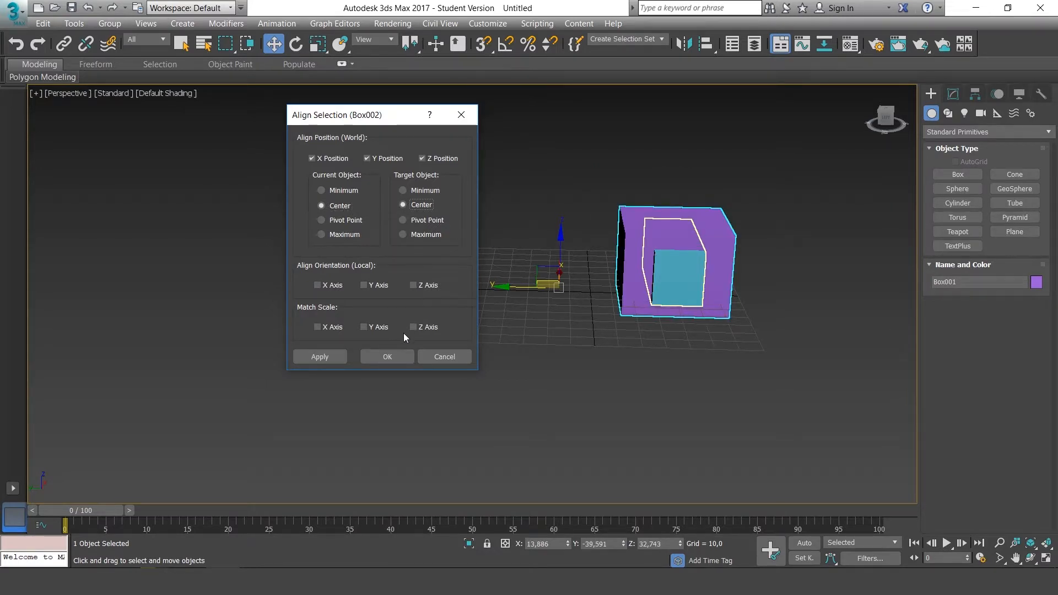
left_click(389, 357)
middle_click_drag(766, 284, 468, 264, "alt")
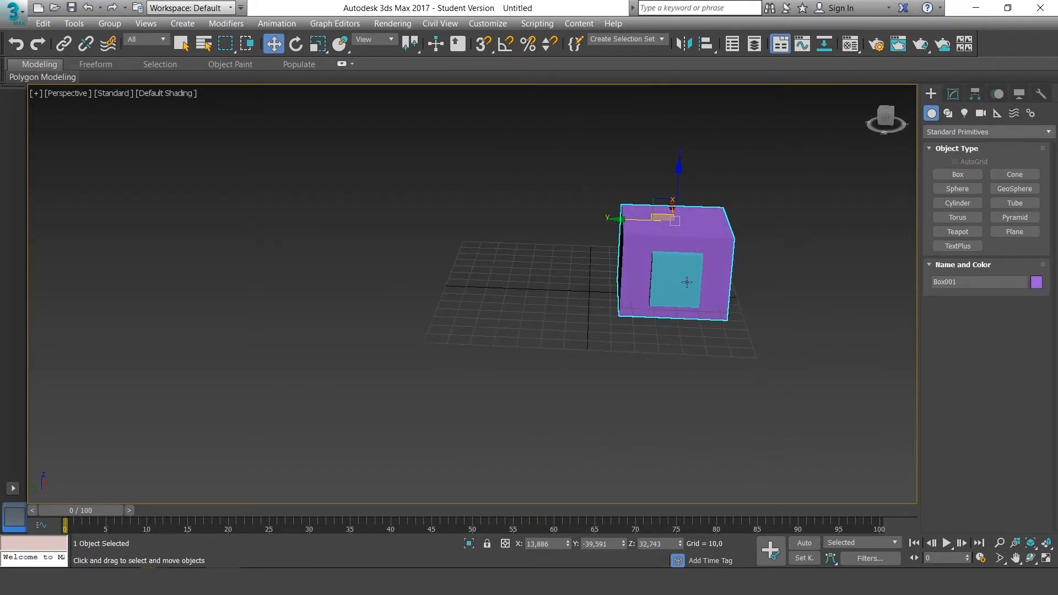
Align the purple box to the blue box on Y position only, with current object Minimum to target object Maximum.
left_click(707, 46)
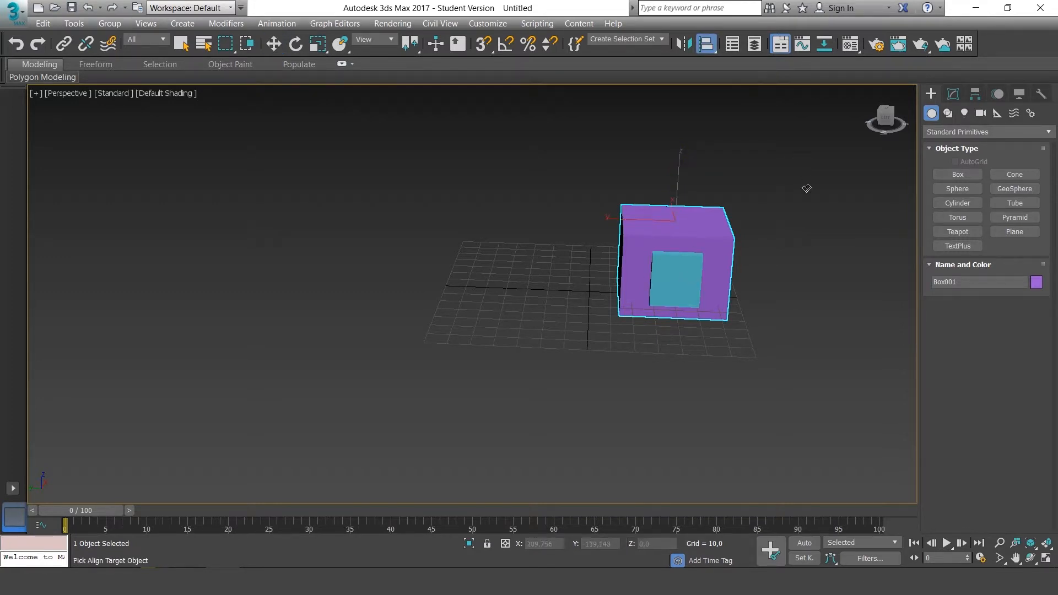
left_click(688, 296)
left_click_drag(379, 116, 354, 119)
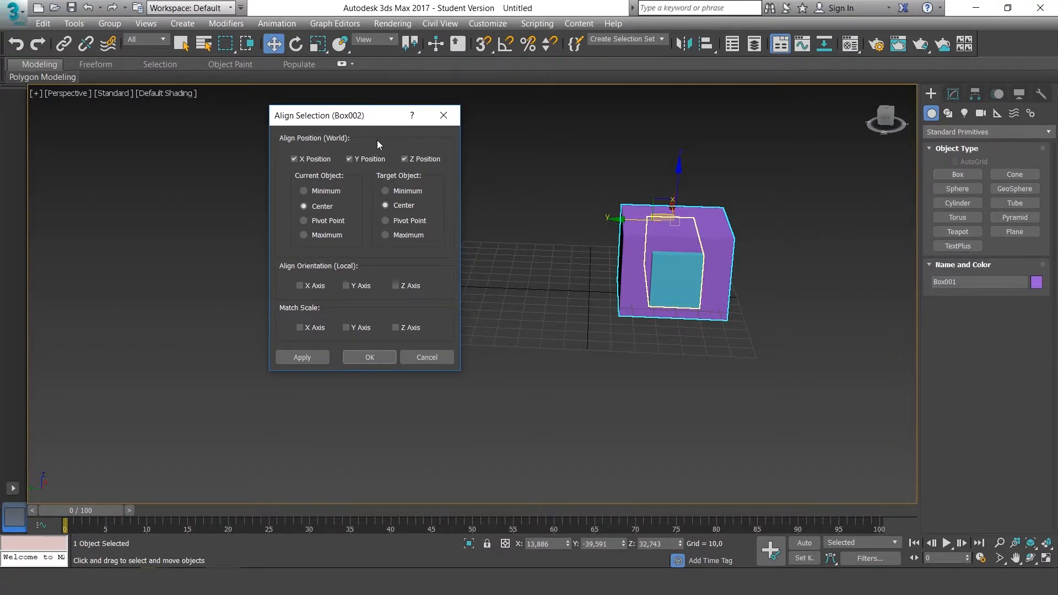
left_click(316, 160)
left_click(404, 159)
left_click(322, 192)
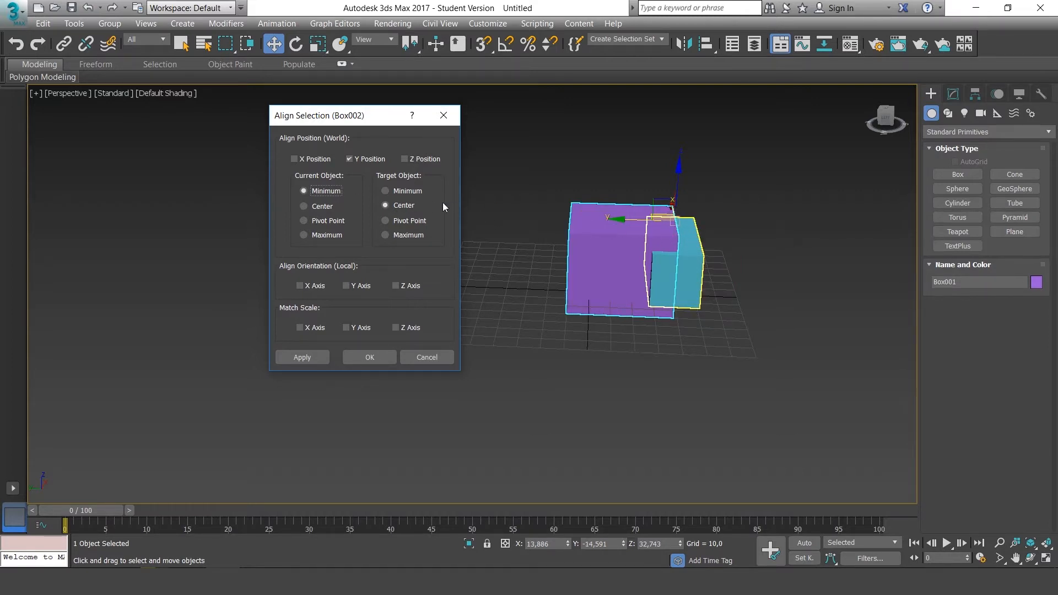
left_click(406, 235)
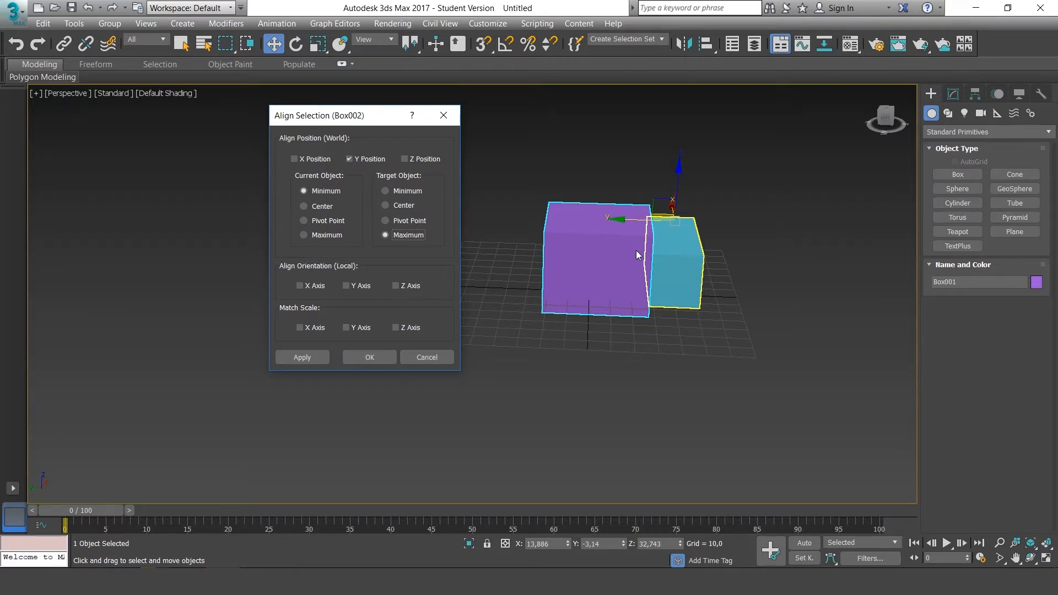
left_click(376, 357)
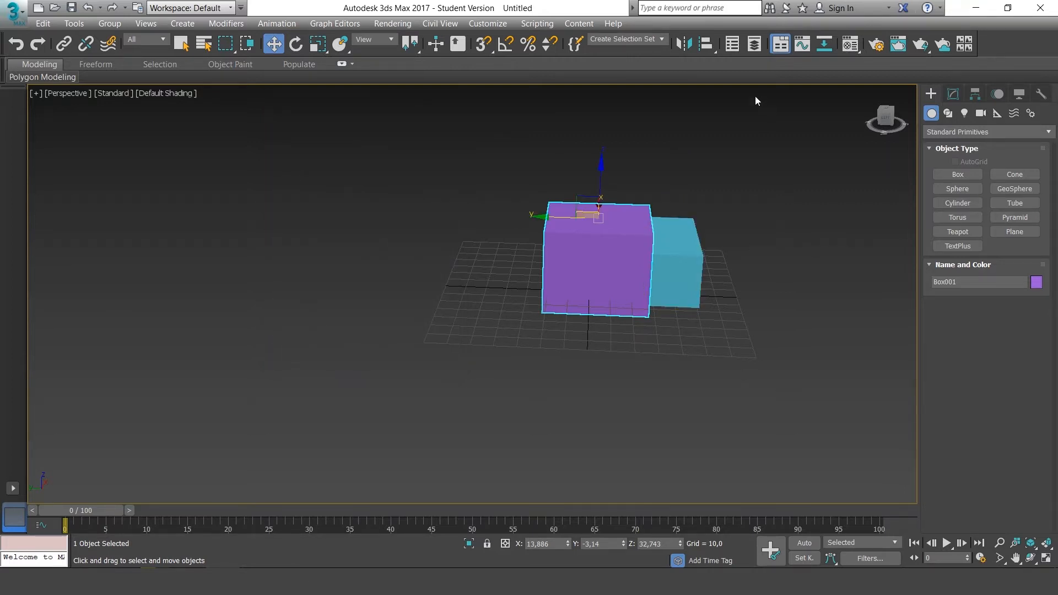
Realign the purple box to the blue box Center to Center on all three position axes and apply it, keeping the alignment settings open.
left_click(707, 45)
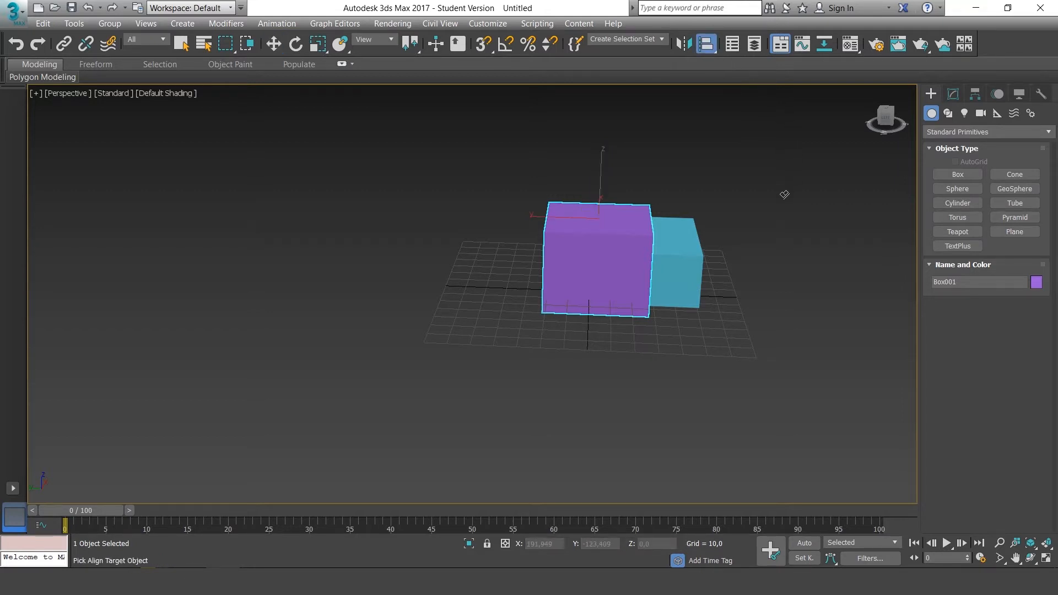
left_click(689, 273)
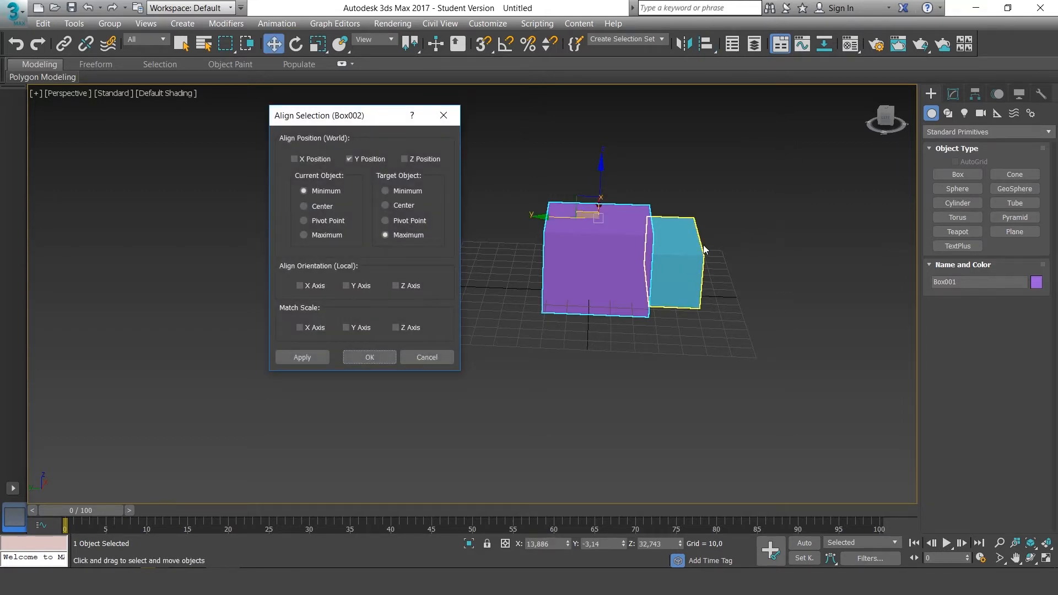
left_click_drag(356, 120, 394, 120)
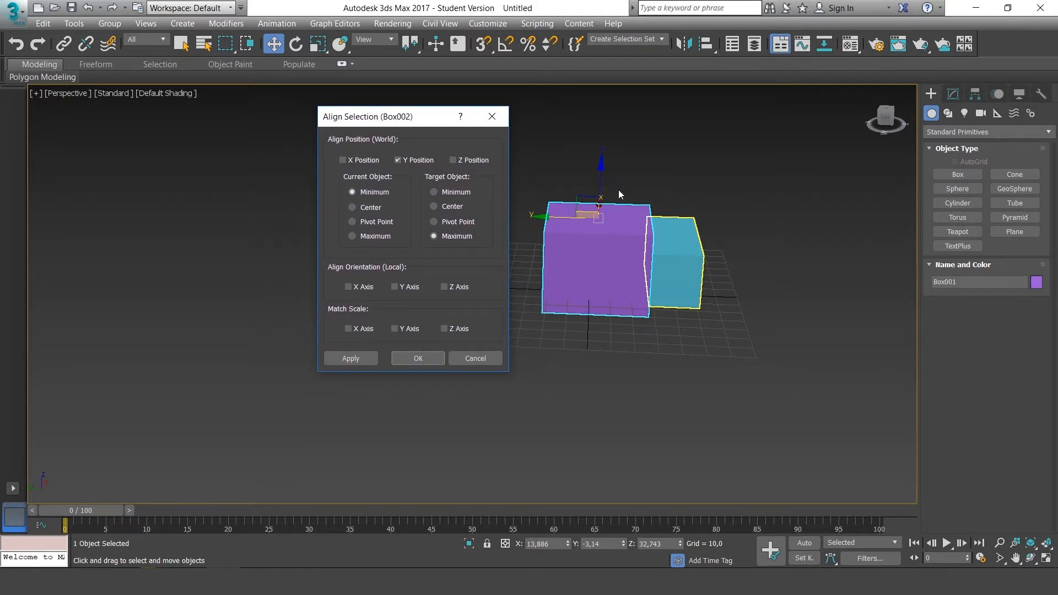
left_click(360, 161)
left_click(463, 160)
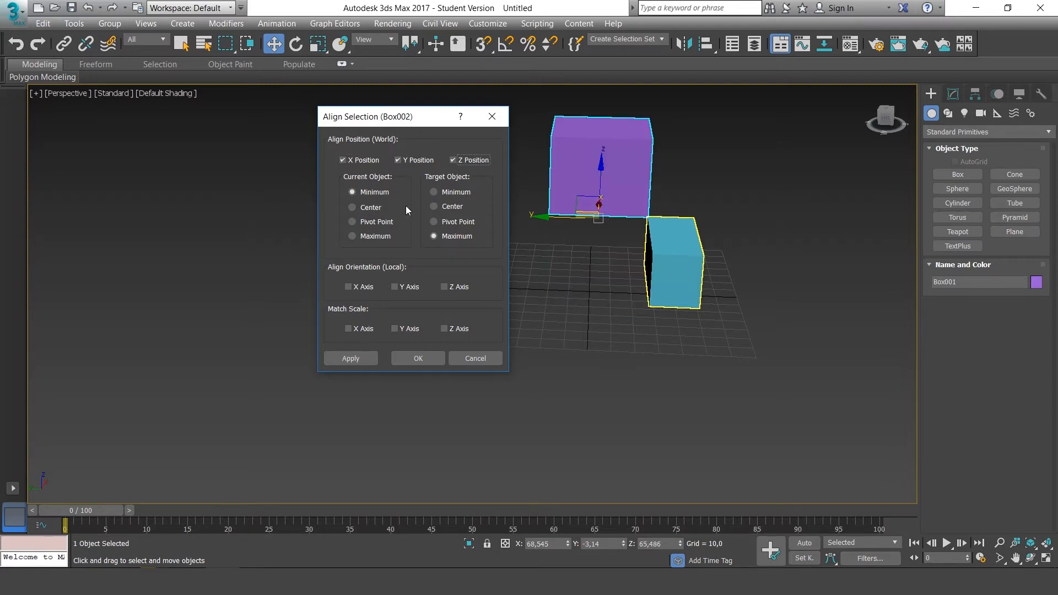
left_click(375, 207)
left_click(450, 208)
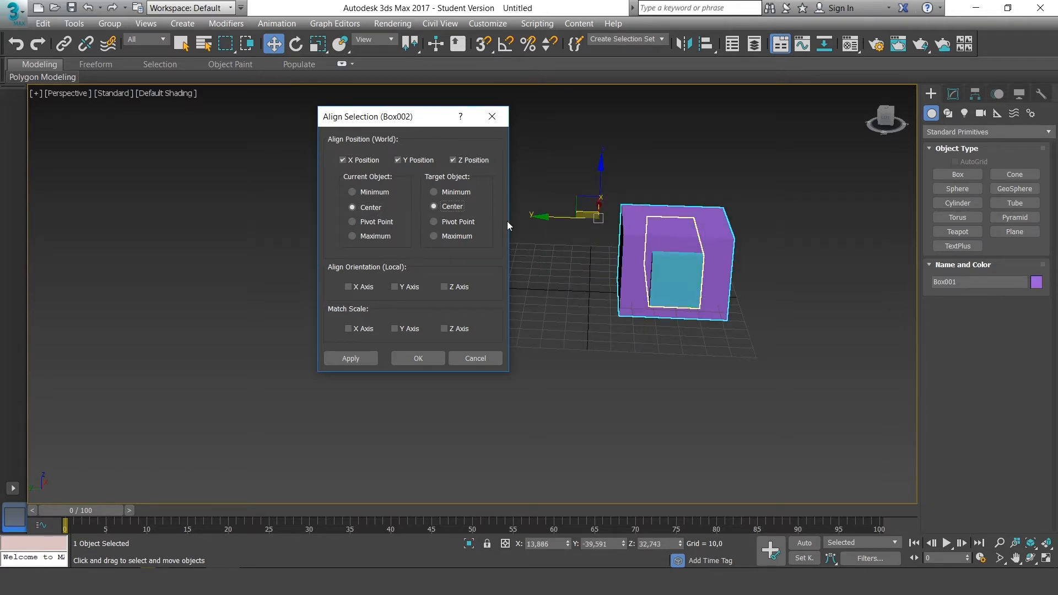
left_click(362, 358)
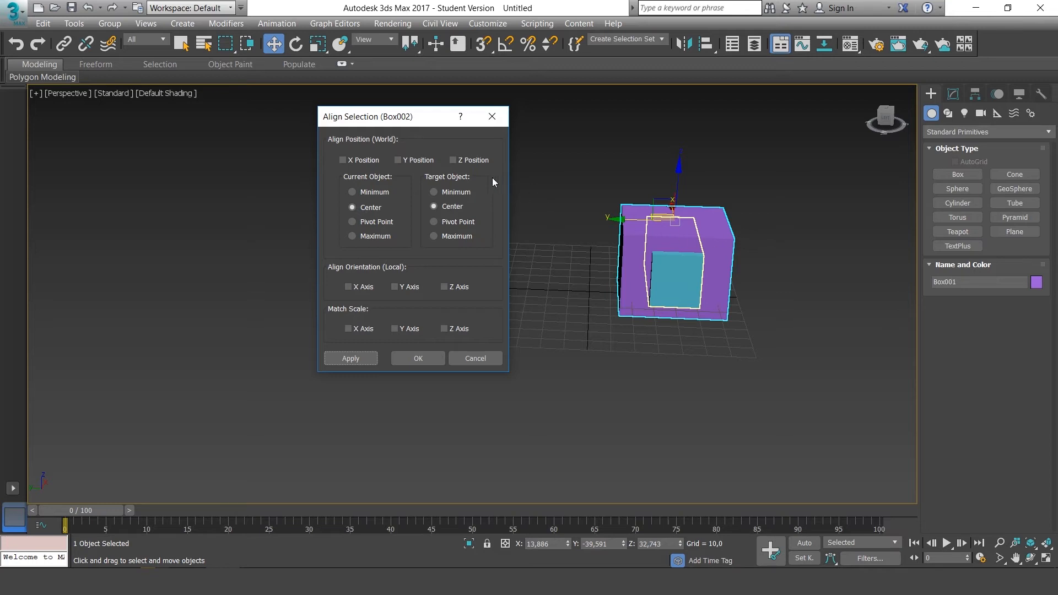
Stack the purple box on top of the blue box by aligning Z position only, current object Minimum to target object Maximum.
left_click(469, 160)
left_click(358, 190)
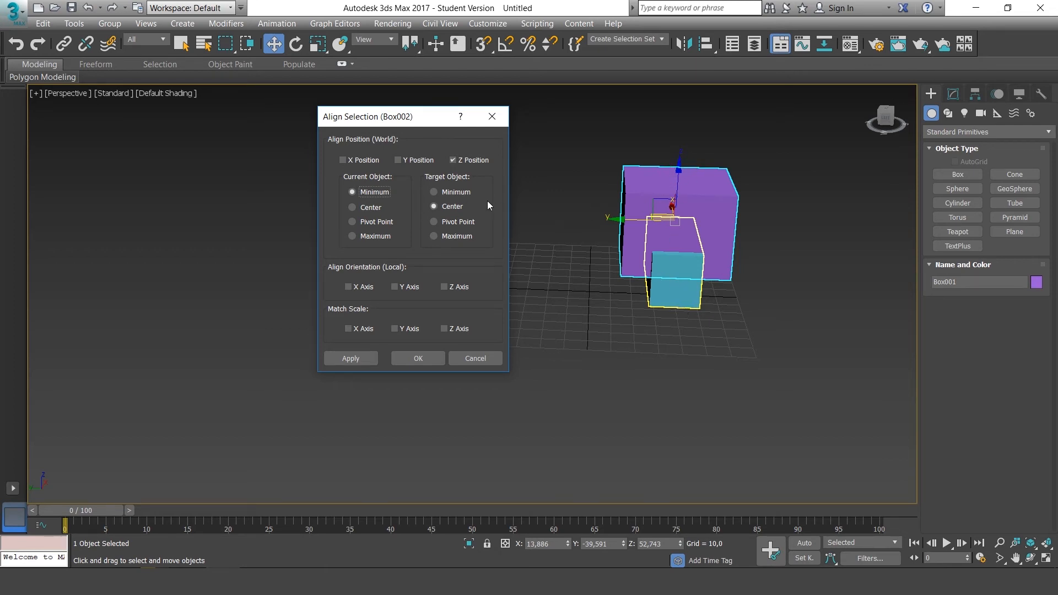
left_click(448, 237)
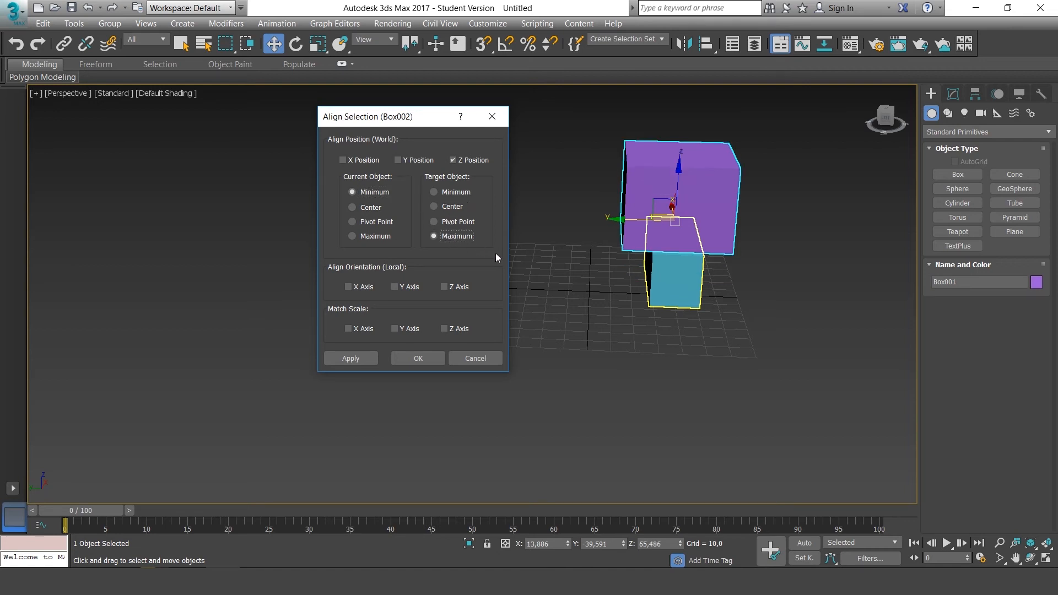
left_click(433, 357)
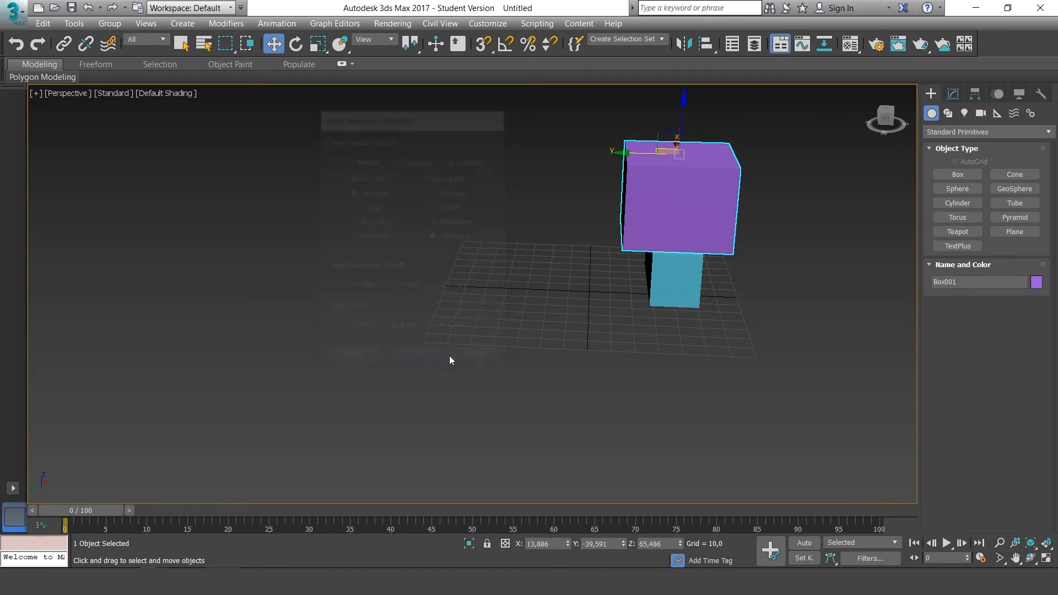
Examine the stacked boxes' alignment in the four-viewport layout and in the maximized Perspective view.
middle_click_drag(701, 396, 734, 383, "alt")
key("alt+w")
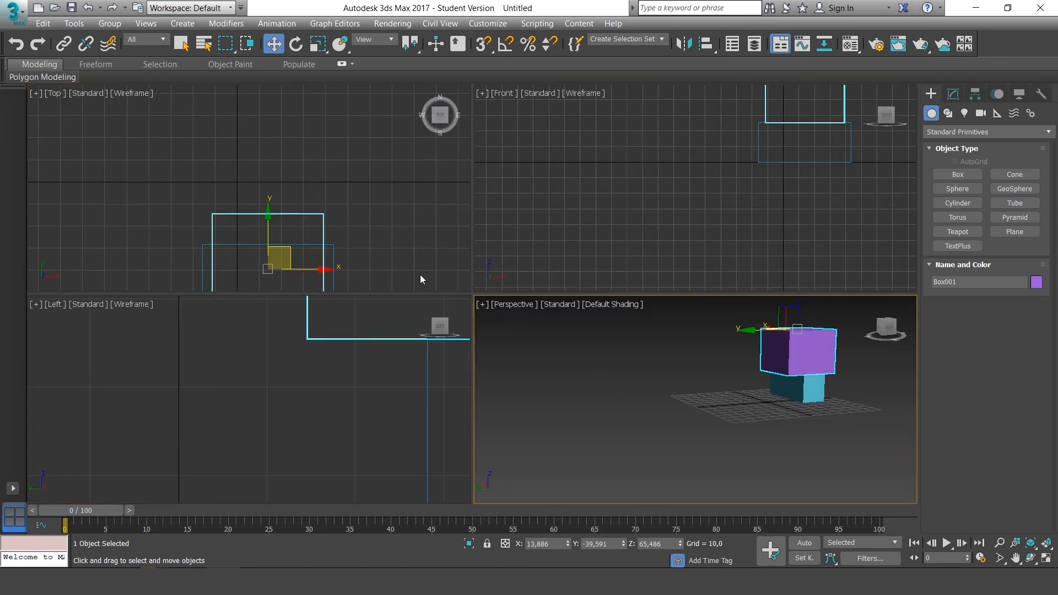
middle_click_drag(420, 280, 416, 182)
scroll(404, 454, "down", 3)
middle_click_drag(402, 448, 333, 442)
middle_click_drag(733, 425, 669, 447)
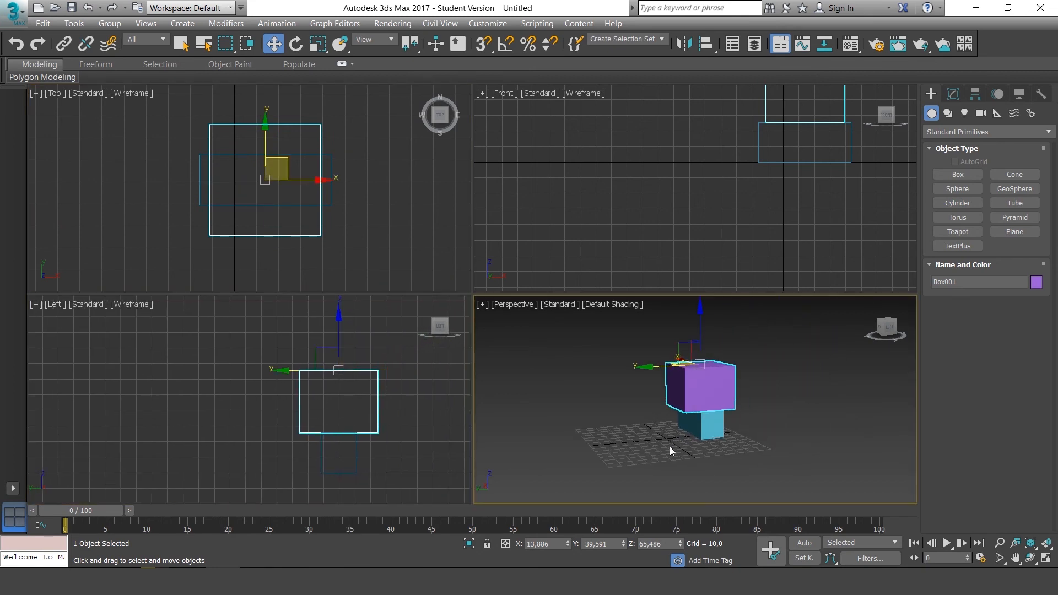
key("alt+w")
middle_click_drag(670, 356, 746, 373)
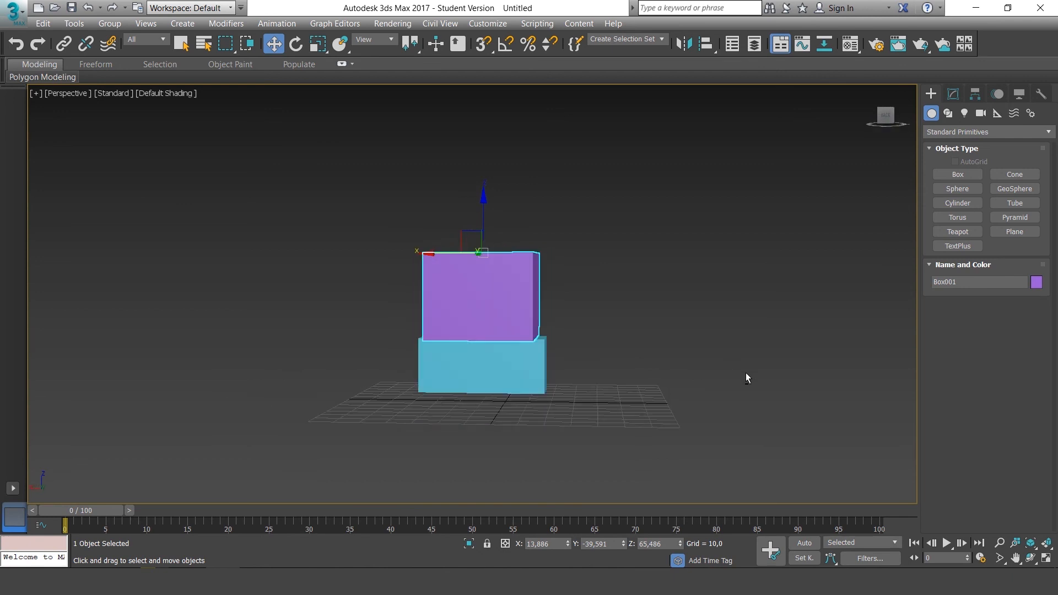